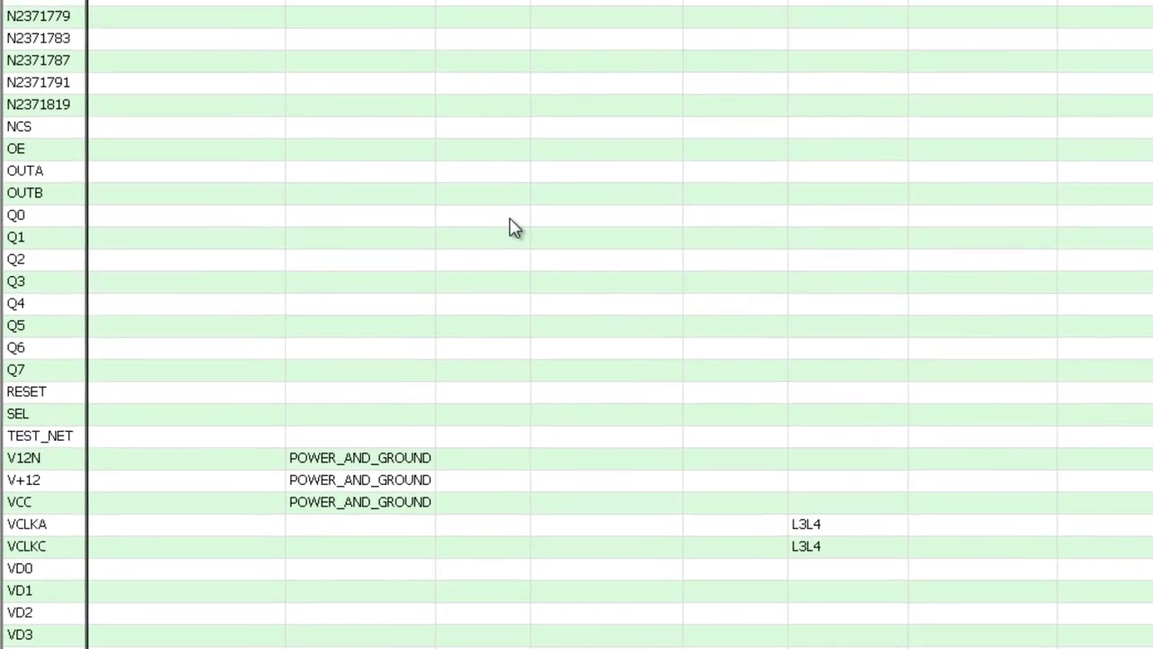
pyautogui.click(279, 270)
pyautogui.moveTo(527, 225); pyautogui.dragTo(516, 375)
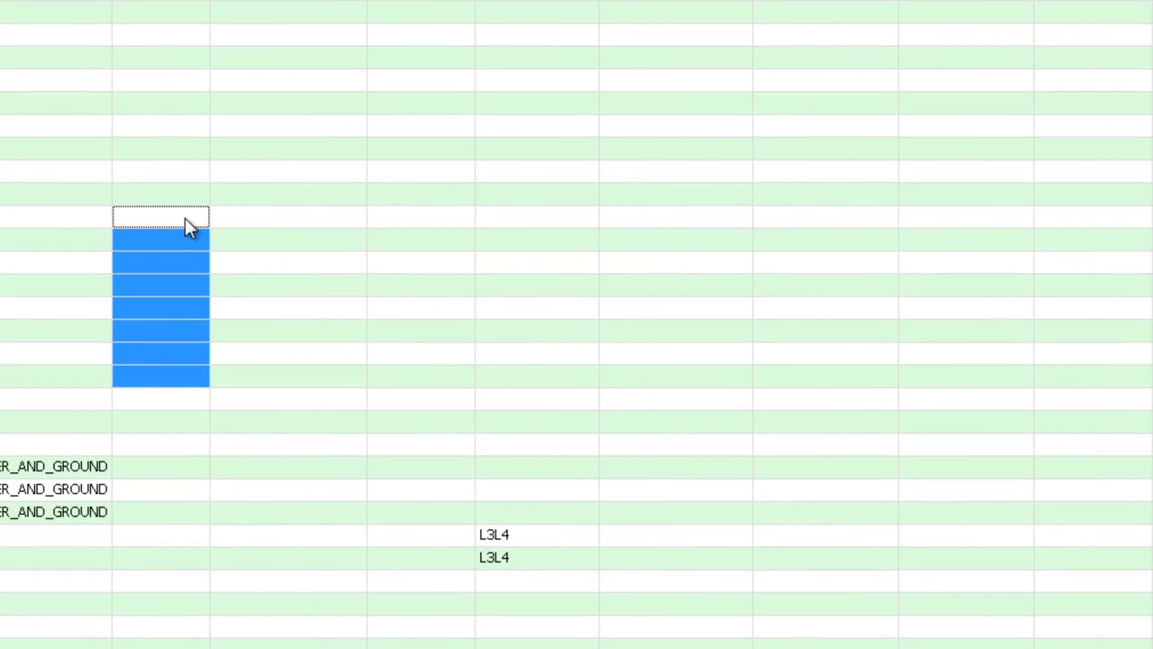
pyautogui.rightClick(185, 218)
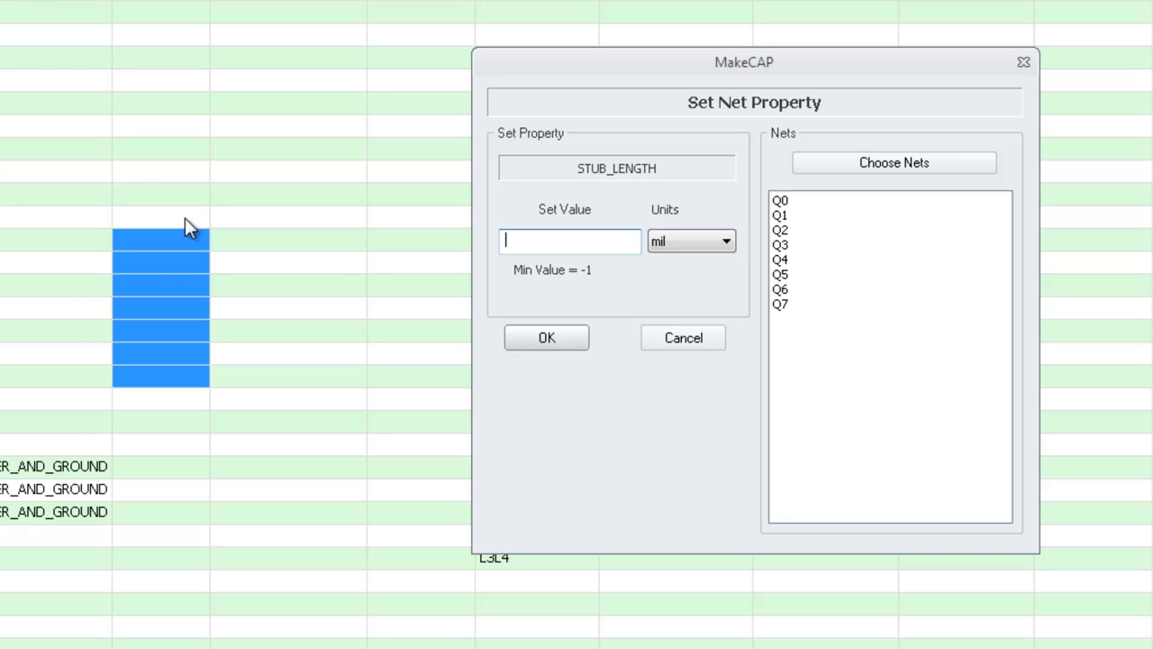
pyautogui.write('100')
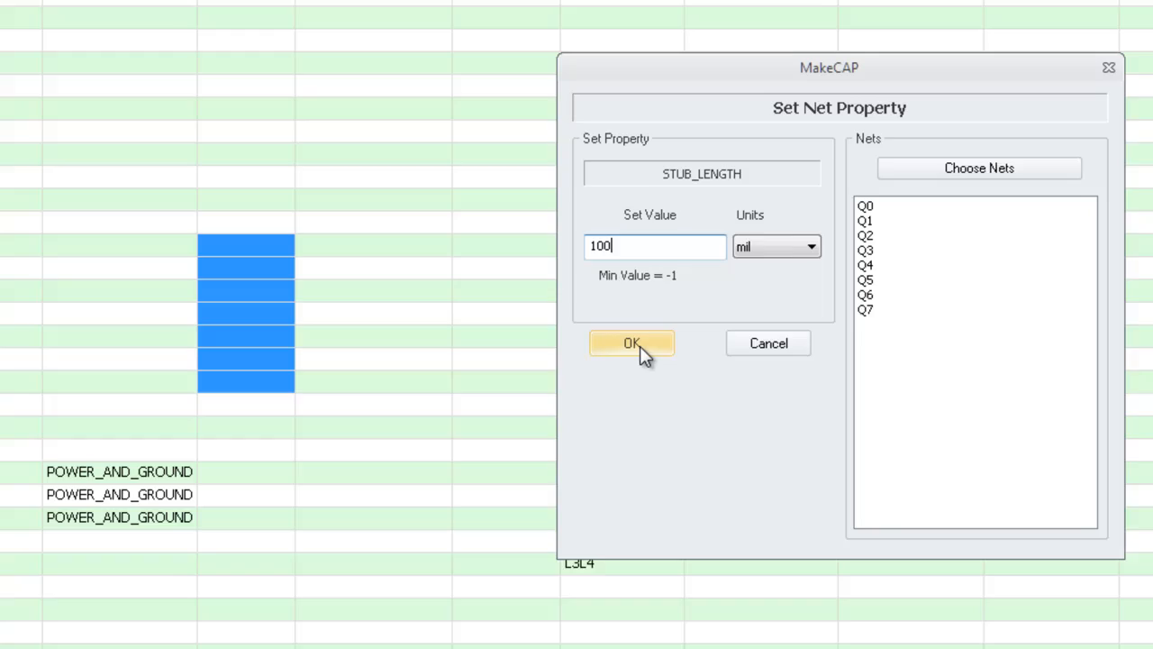
pyautogui.click(552, 339)
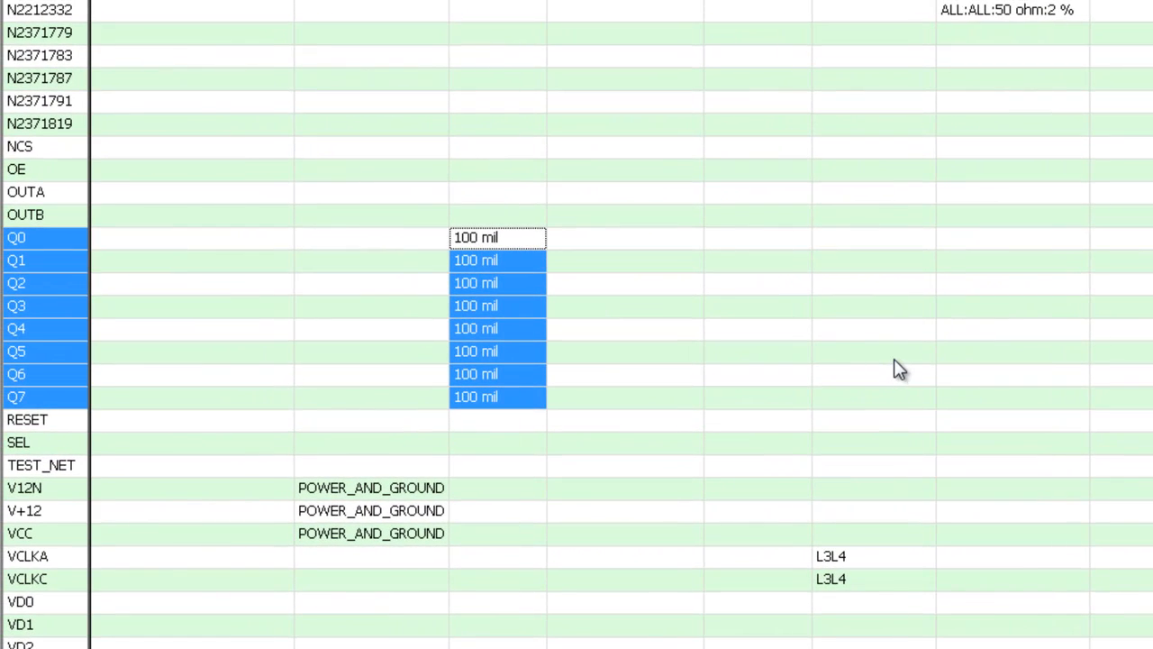
pyautogui.click(594, 317)
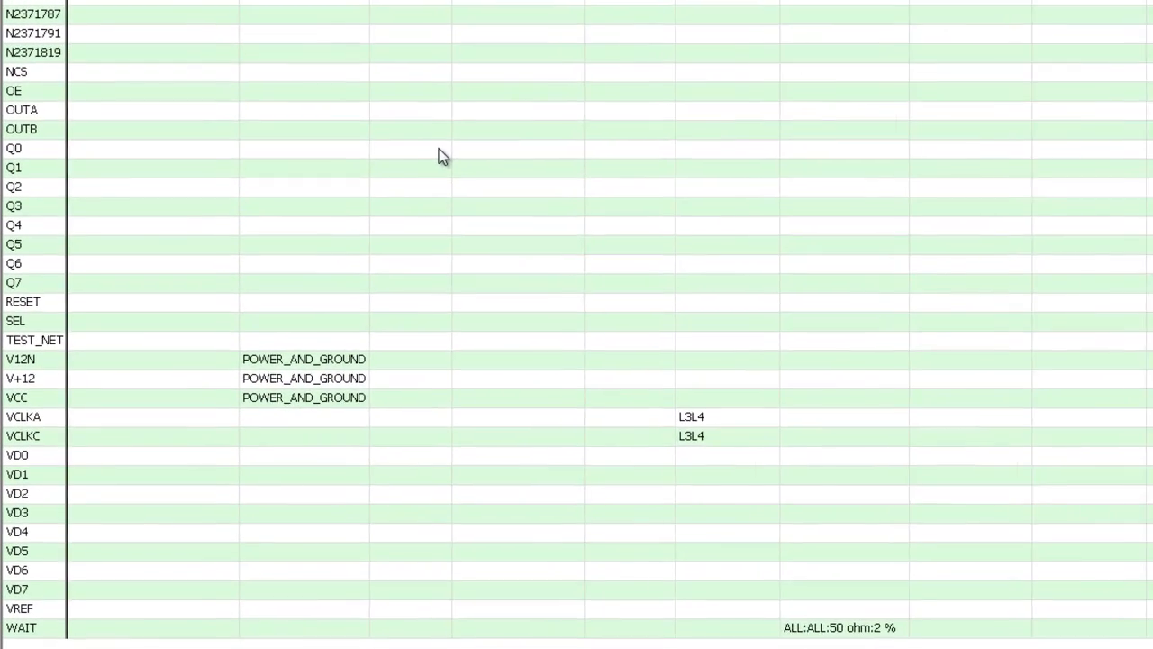
# Select the STUB_LENGTH cells for Q0–Q7, VD0–VD7 and OE and assign them 50 mil
pyautogui.moveTo(441, 155); pyautogui.dragTo(457, 280)
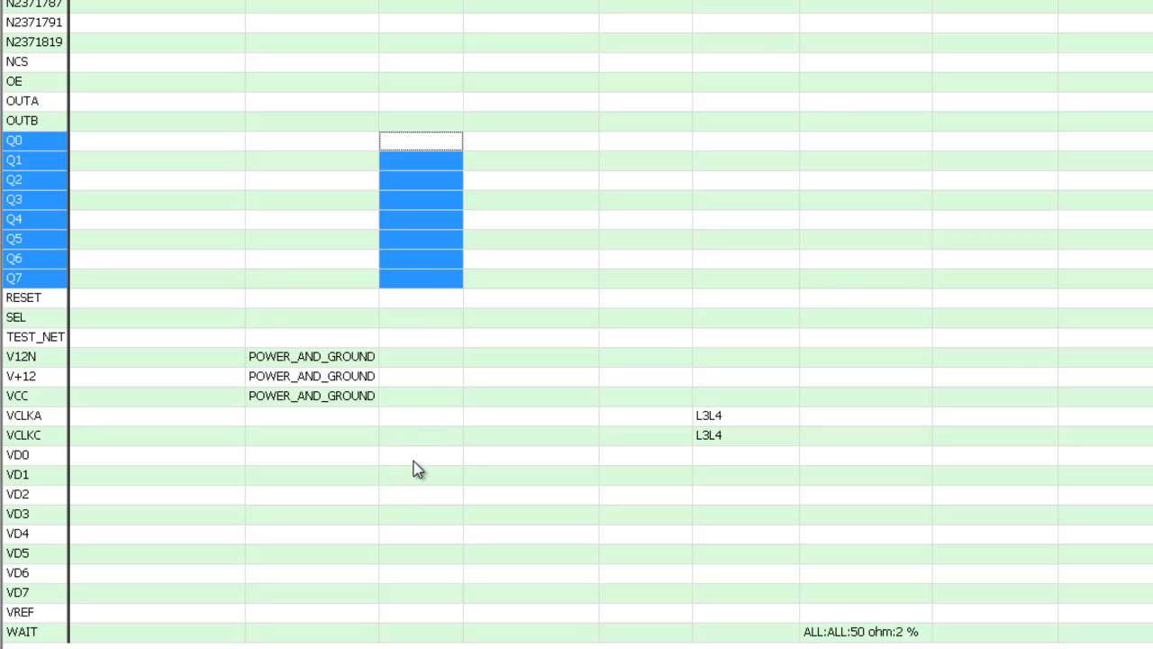
pyautogui.keyDown('ctrl'); pyautogui.moveTo(413, 456); pyautogui.dragTo(413, 595); pyautogui.keyUp('ctrl')
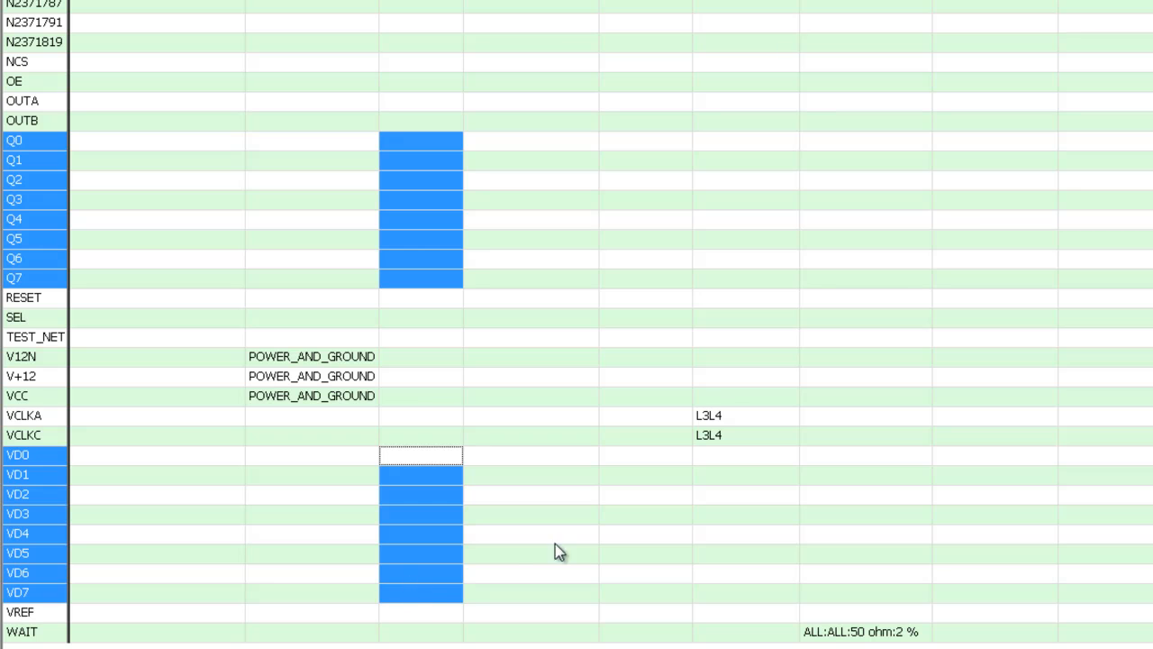
pyautogui.keyDown('ctrl'); pyautogui.click(433, 88); pyautogui.keyUp('ctrl')
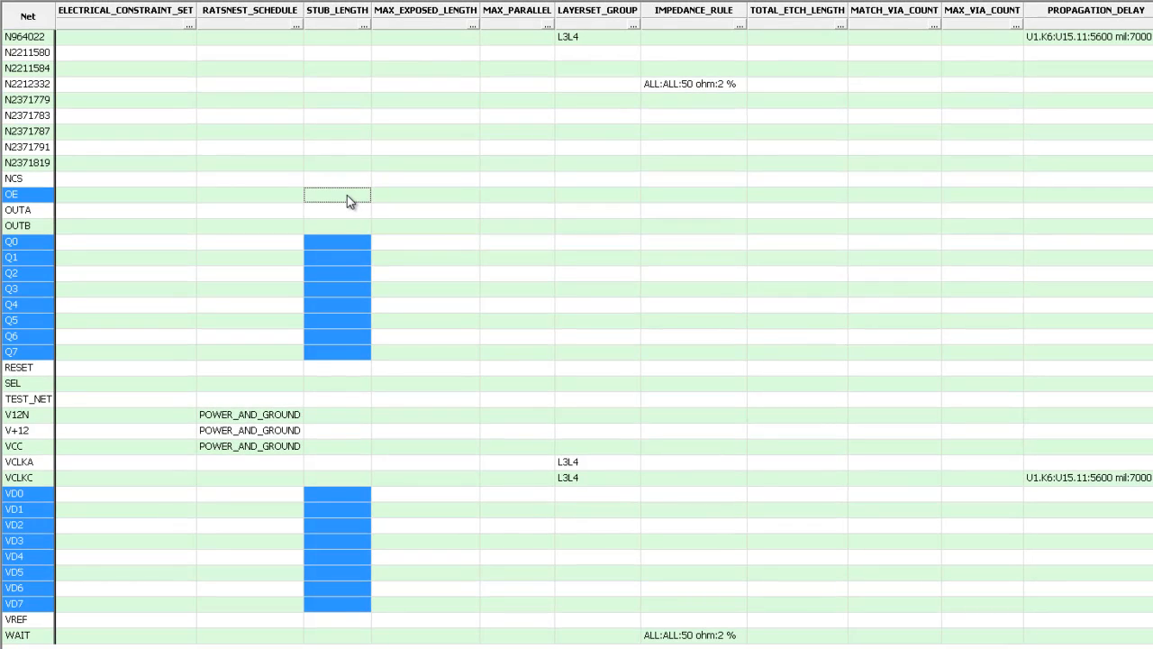
pyautogui.click(347, 194)
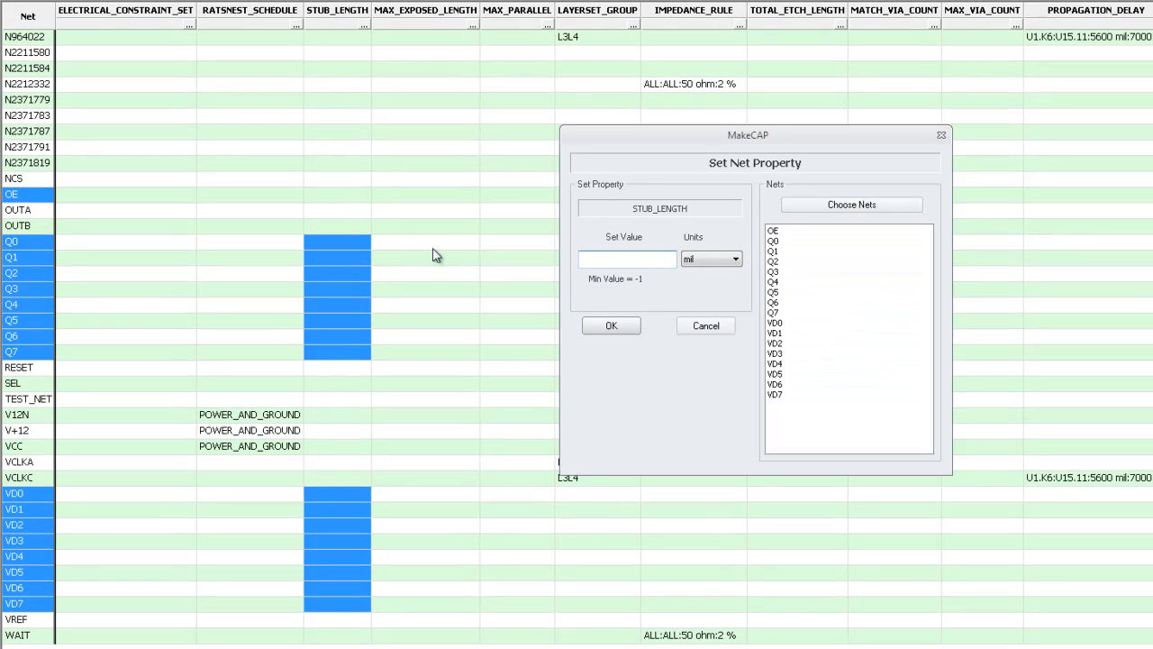
pyautogui.click(629, 260)
pyautogui.write('50')
pyautogui.click(612, 324)
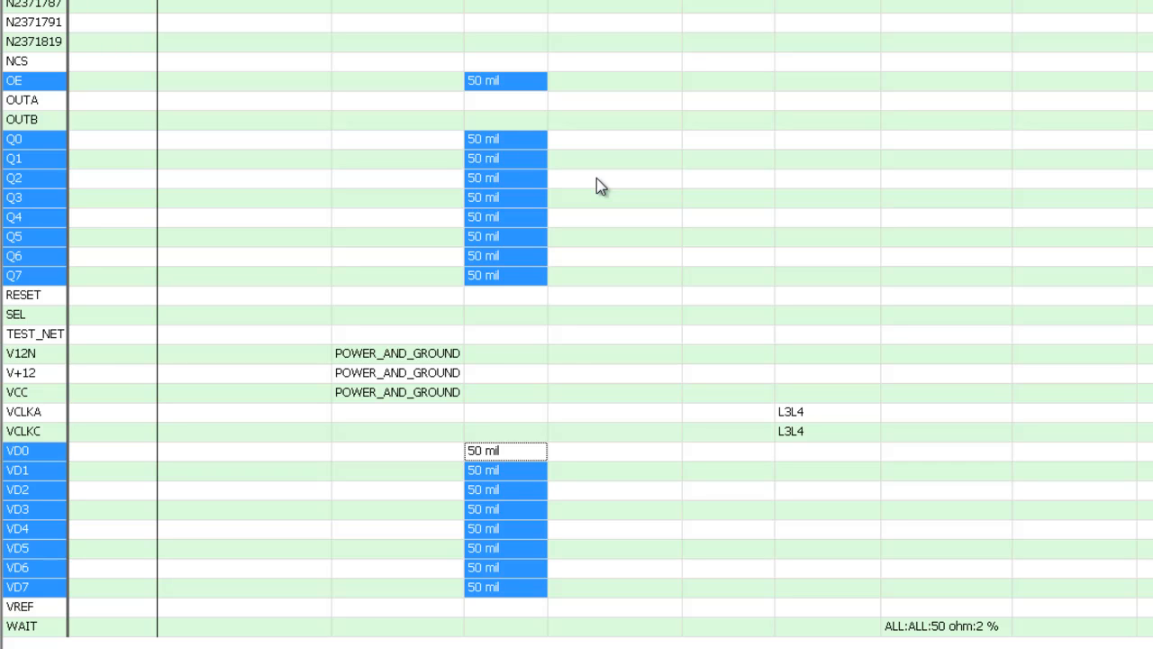
pyautogui.press('Escape')
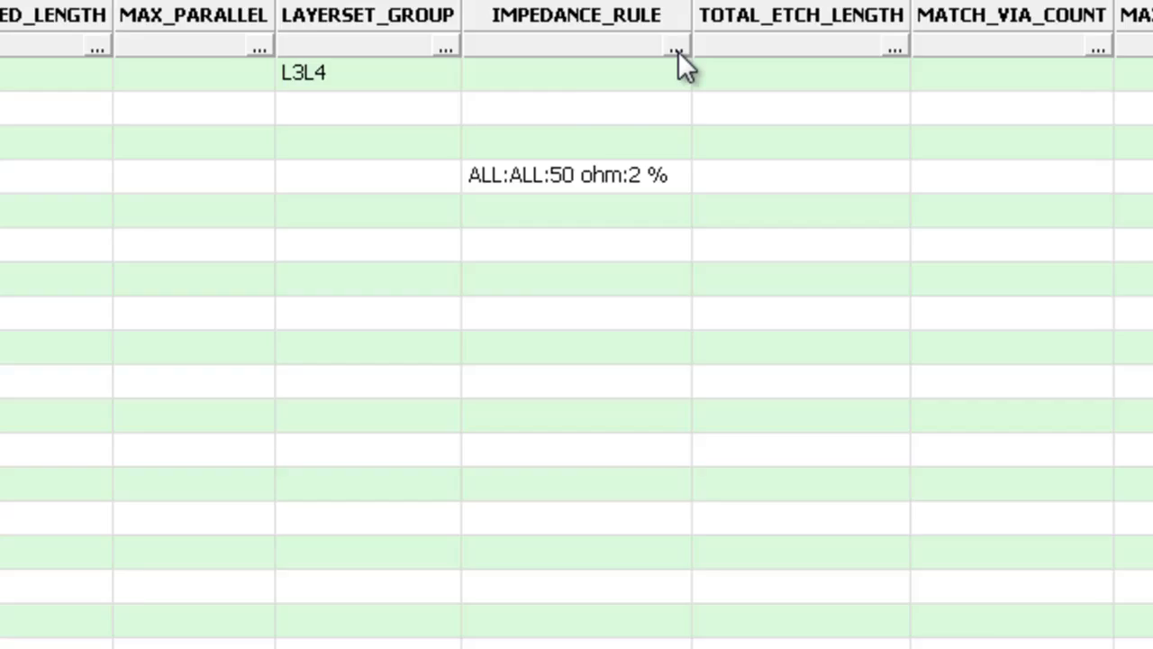
# Apply an impedance rule of 100 ohm target with 10 ohm tolerance to the selected nets
pyautogui.click(699, 332)
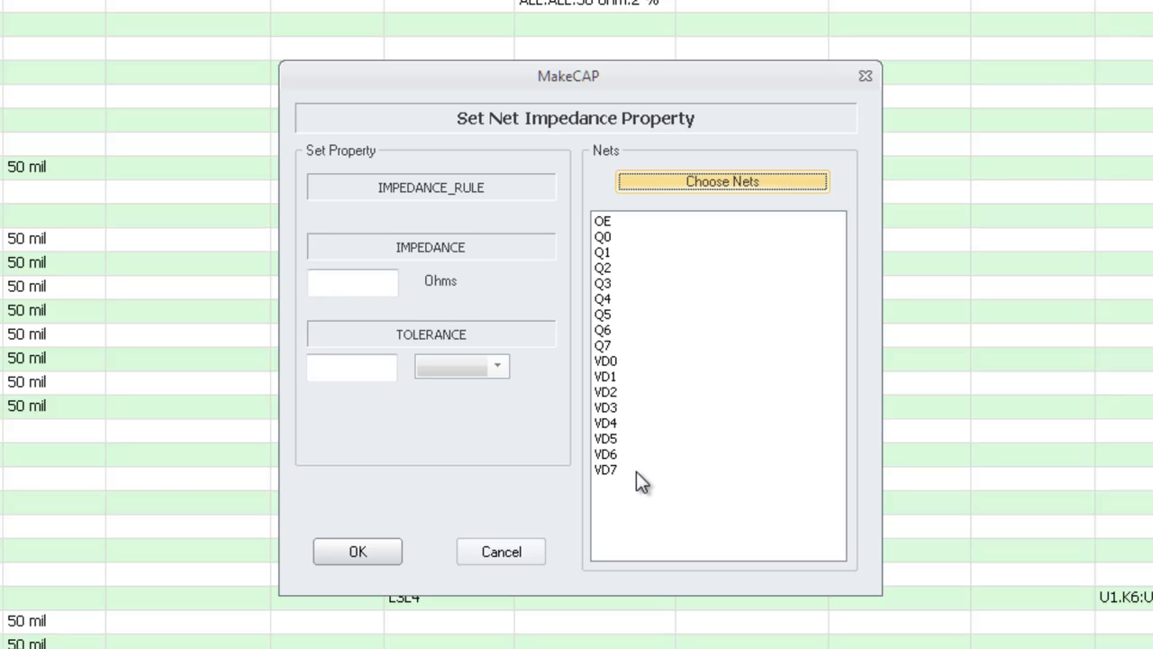
pyautogui.click(382, 282)
pyautogui.write('100')
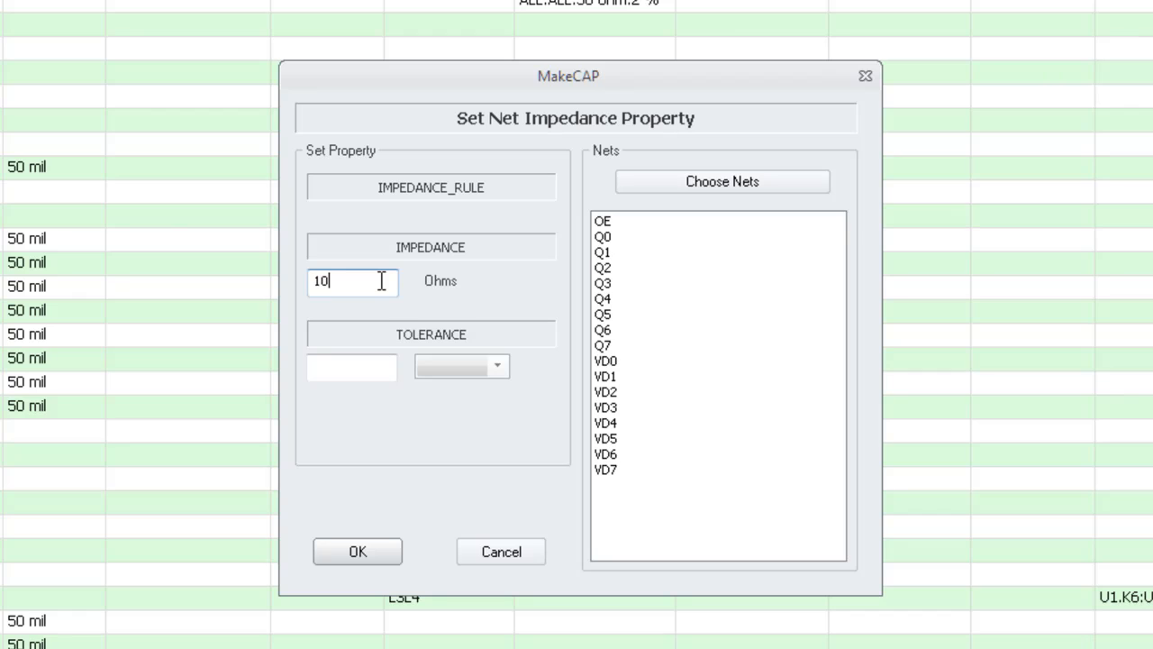
pyautogui.click(357, 375)
pyautogui.write('10')
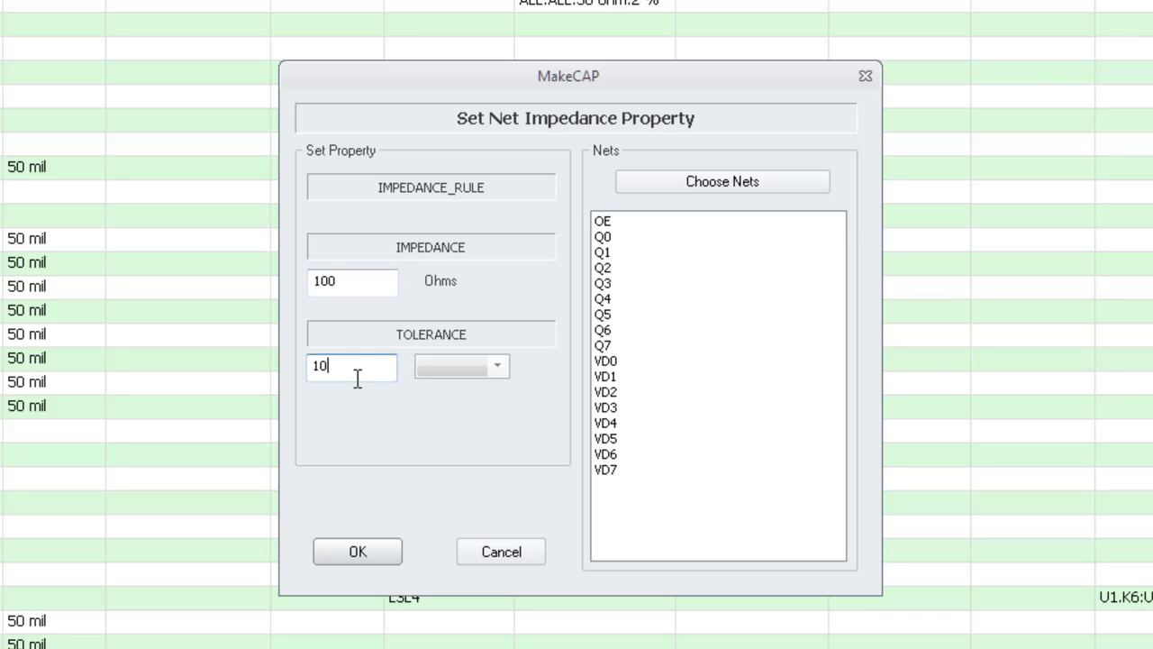
pyautogui.click(496, 368)
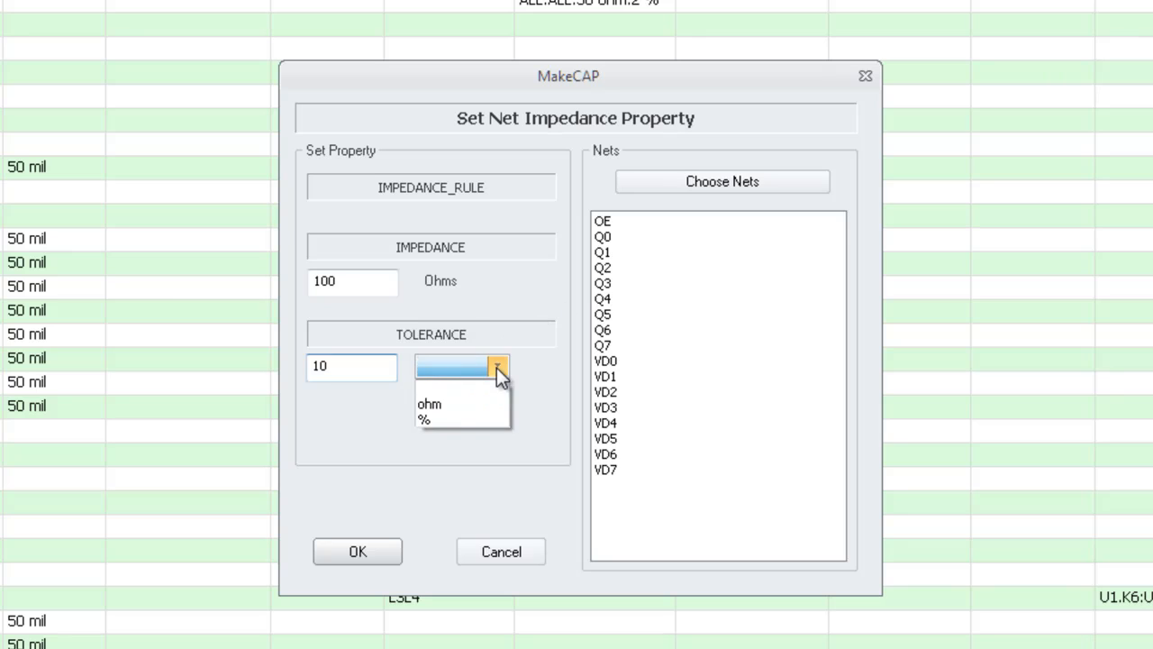
pyautogui.click(452, 407)
pyautogui.click(338, 556)
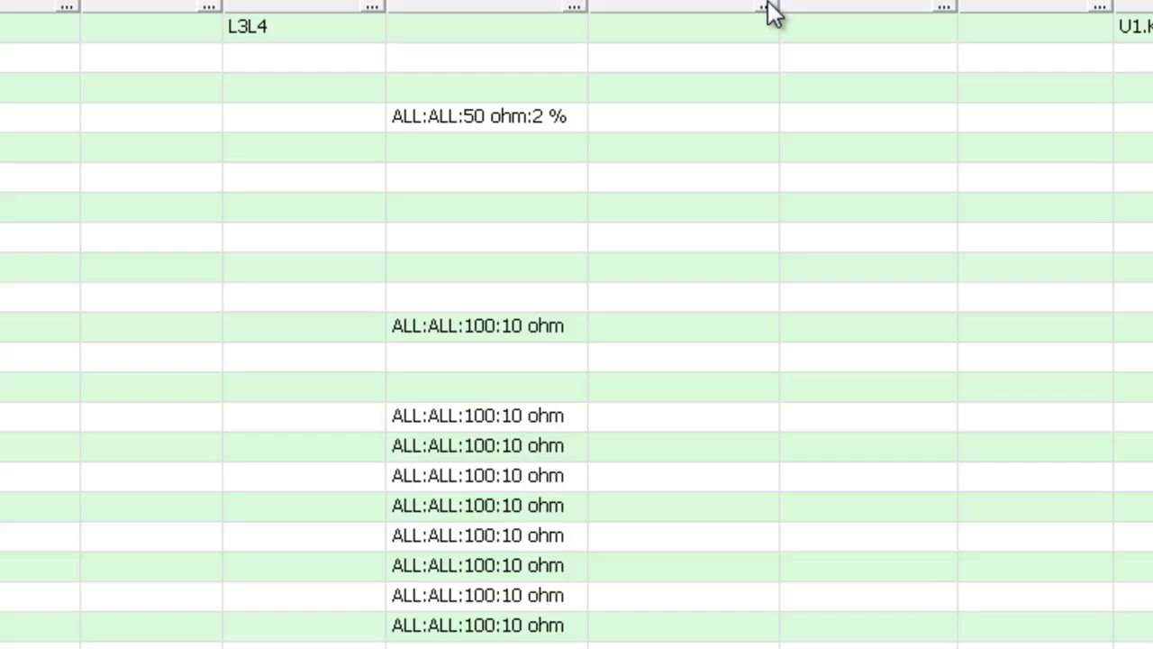
# Set TOTAL_ETCH_LENGTH to minimum 1000 mil and maximum 2500 mil
pyautogui.click(627, 300)
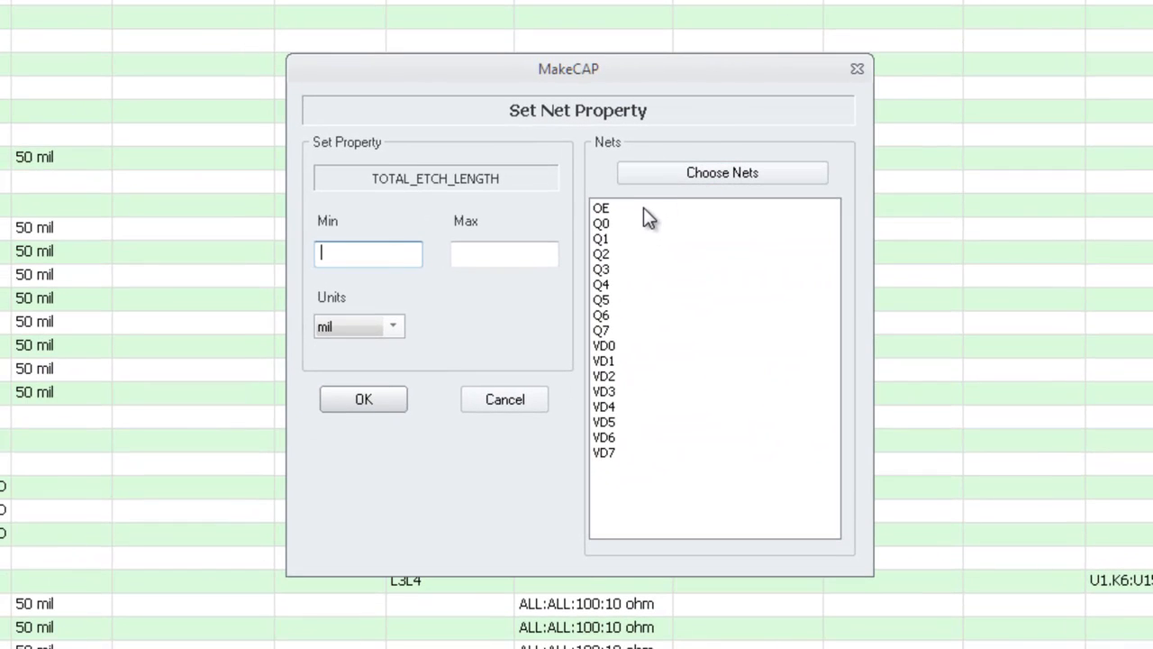
pyautogui.click(393, 252)
pyautogui.write('1000')
pyautogui.click(515, 257)
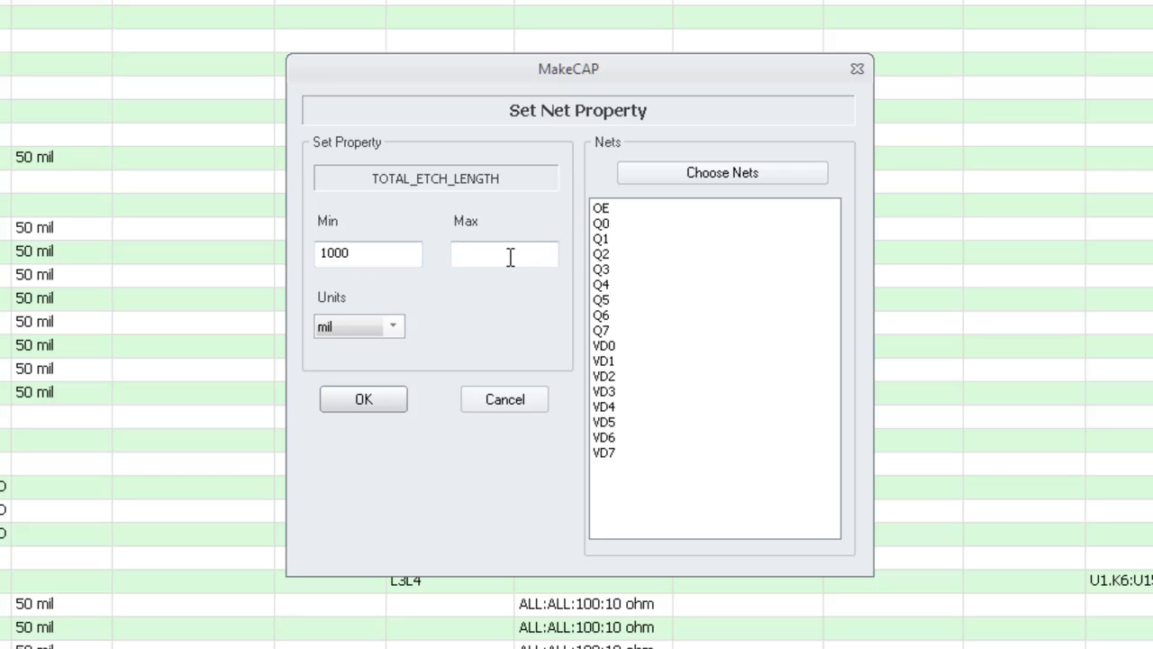
pyautogui.write('2500')
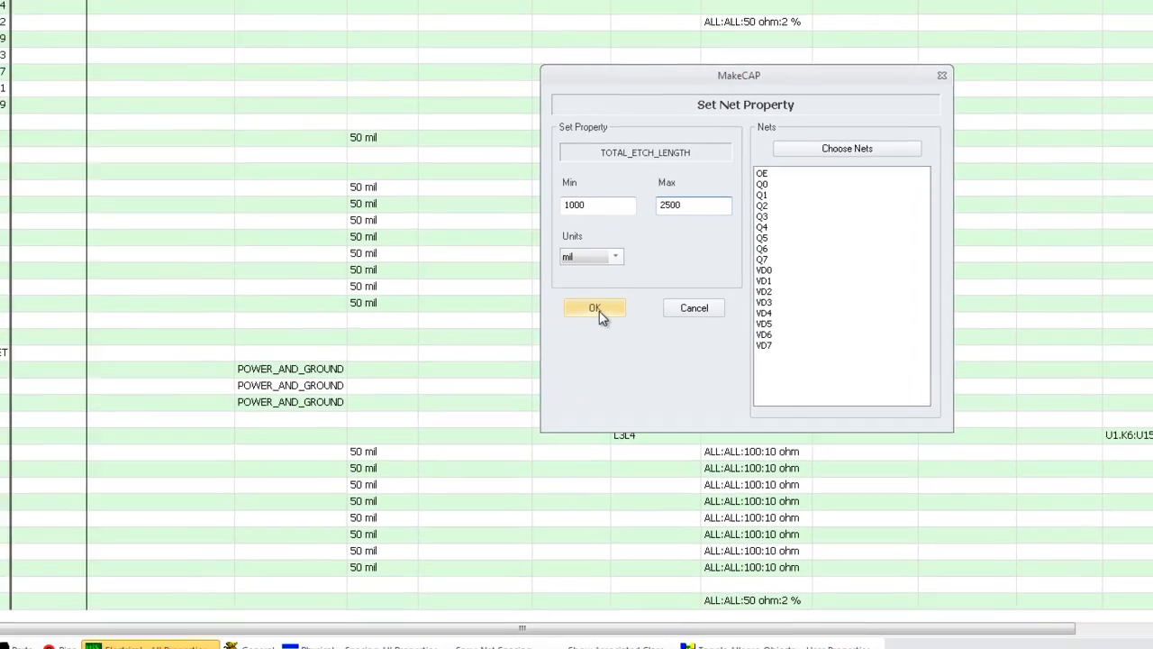
pyautogui.click(598, 310)
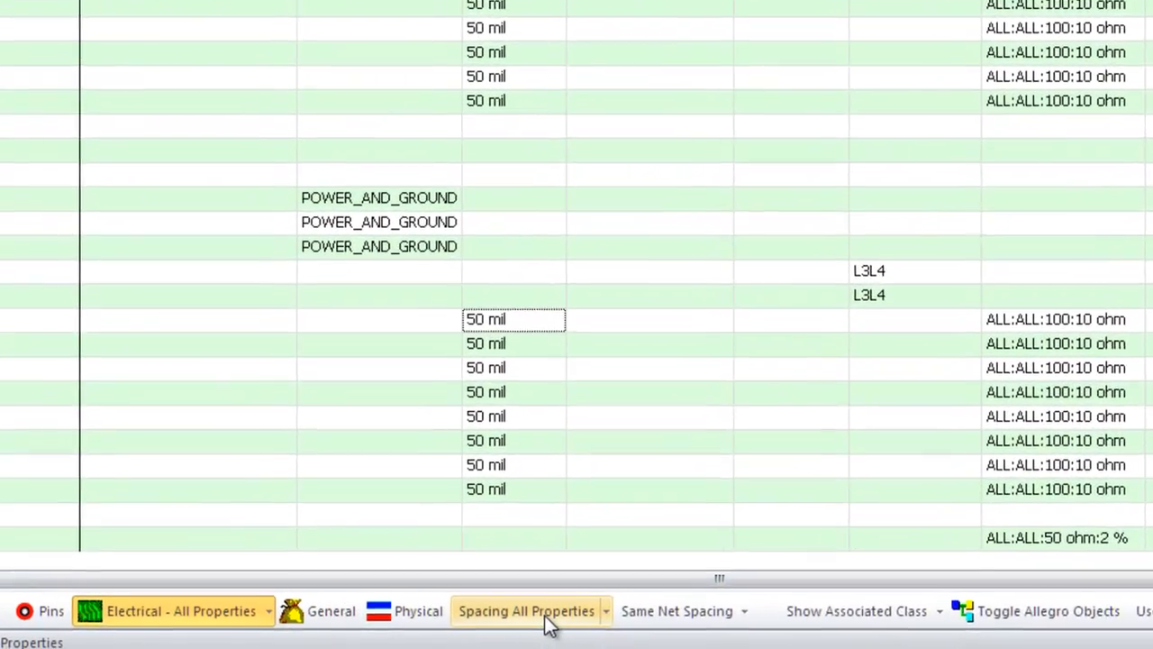
# Review the Spacing properties sheet, then bring up the MAX_VIA_COUNT net property dialog
pyautogui.click(568, 613)
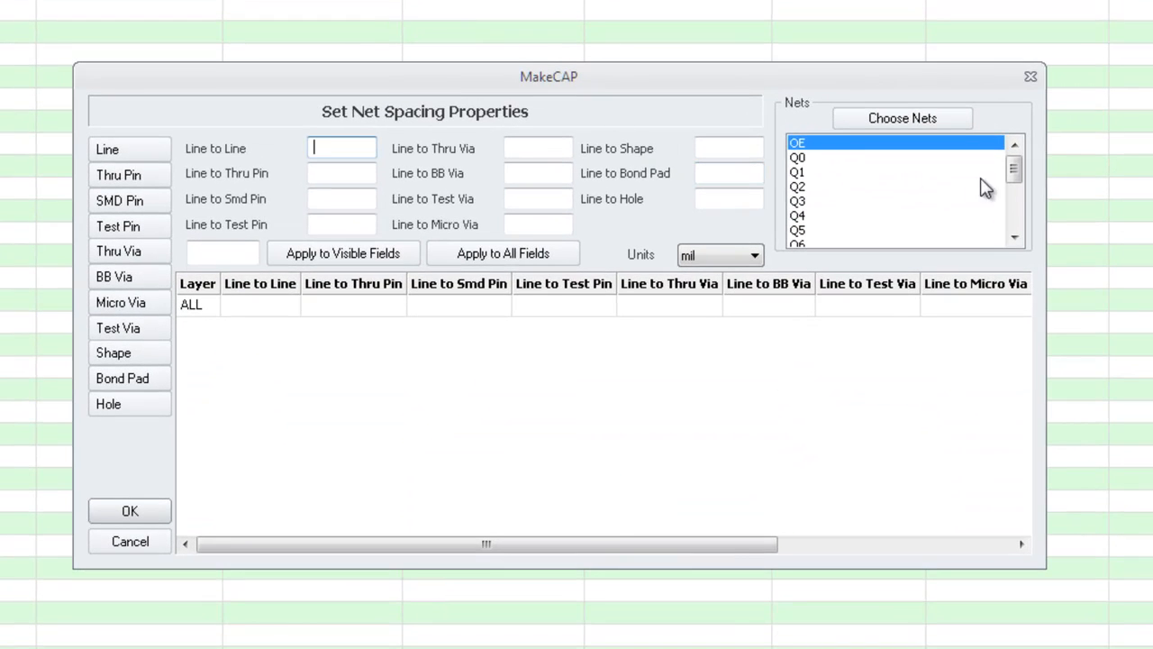
pyautogui.moveTo(1017, 171)
pyautogui.mouseDown()
pyautogui.moveTo(1016, 227)
pyautogui.moveTo(1012, 165)
pyautogui.mouseUp()
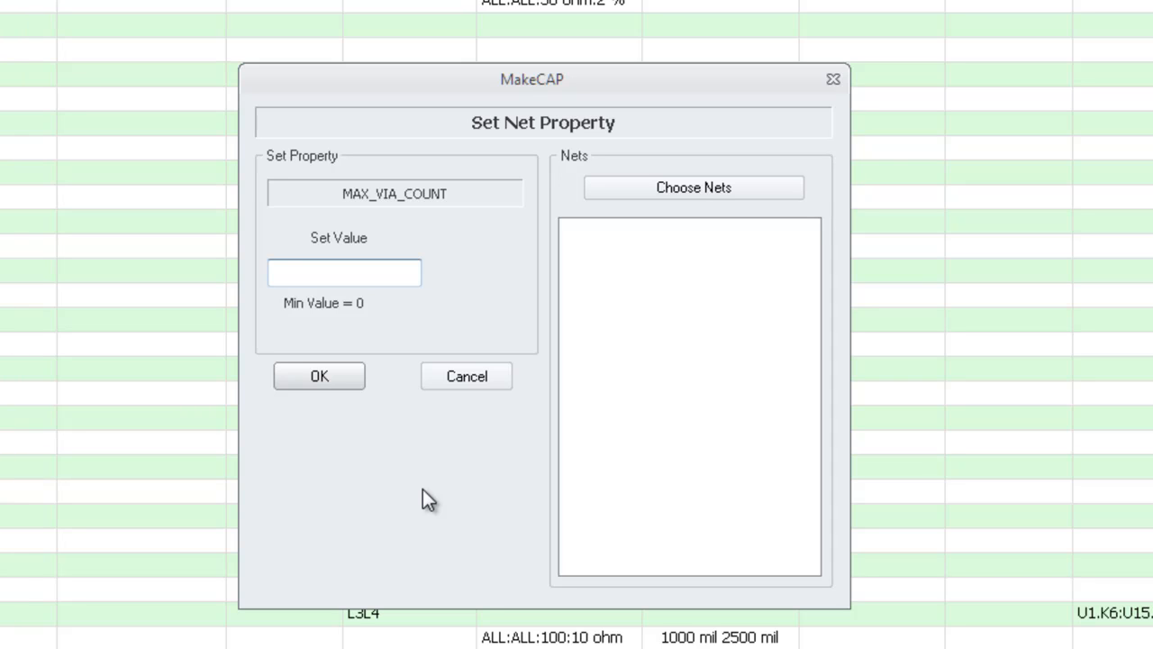
# Filter the available nets by Q and add Q0–Q7 to the chosen nets
pyautogui.click(713, 186)
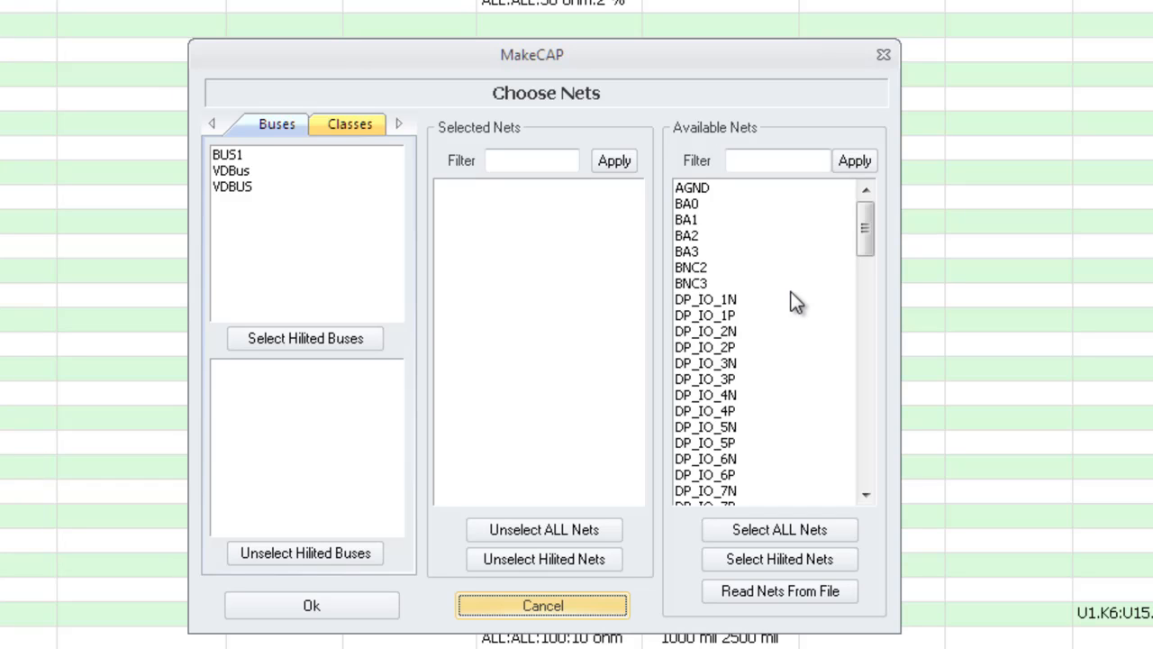
pyautogui.click(744, 162)
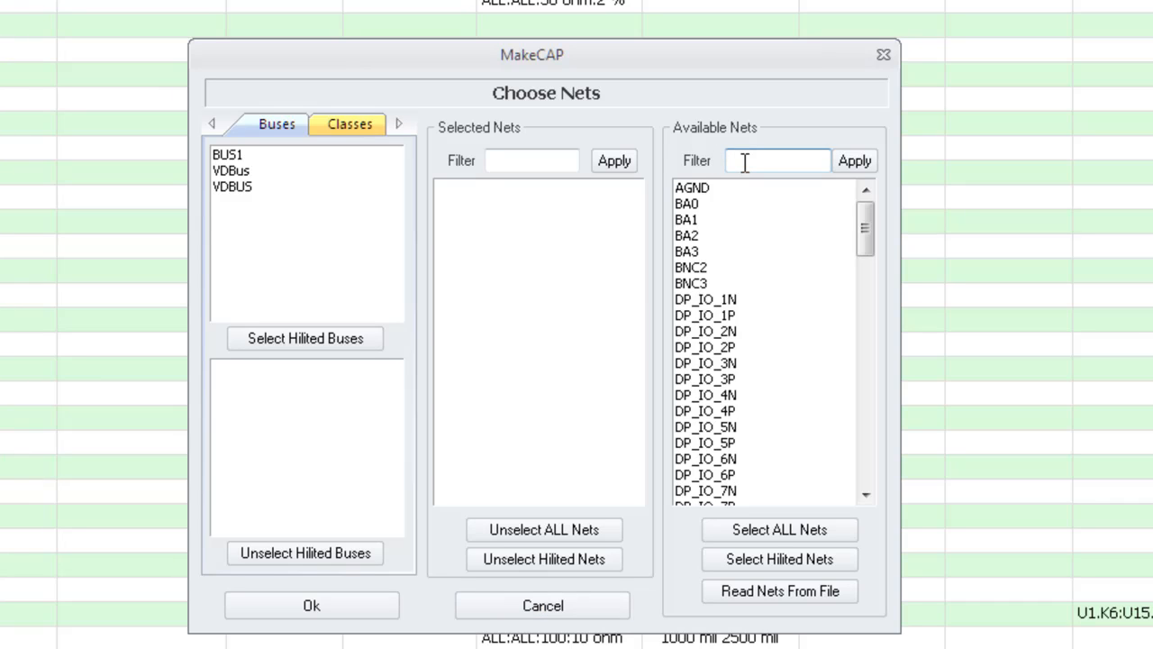
pyautogui.write('Q*')
pyautogui.click(850, 162)
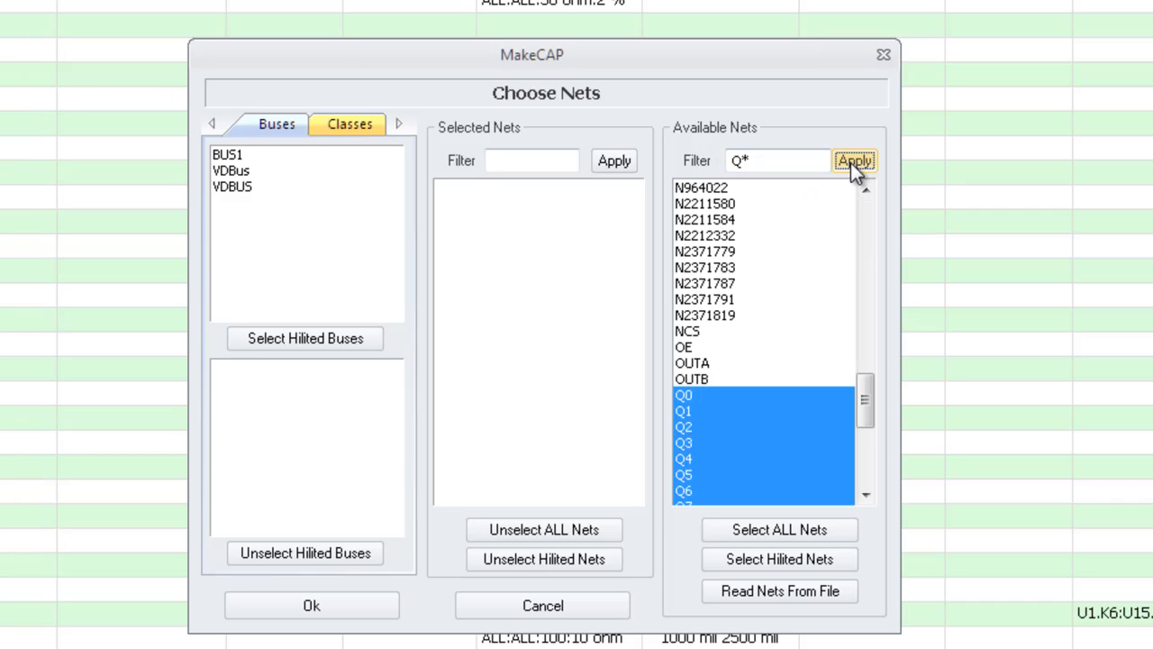
pyautogui.moveTo(868, 410); pyautogui.dragTo(867, 427)
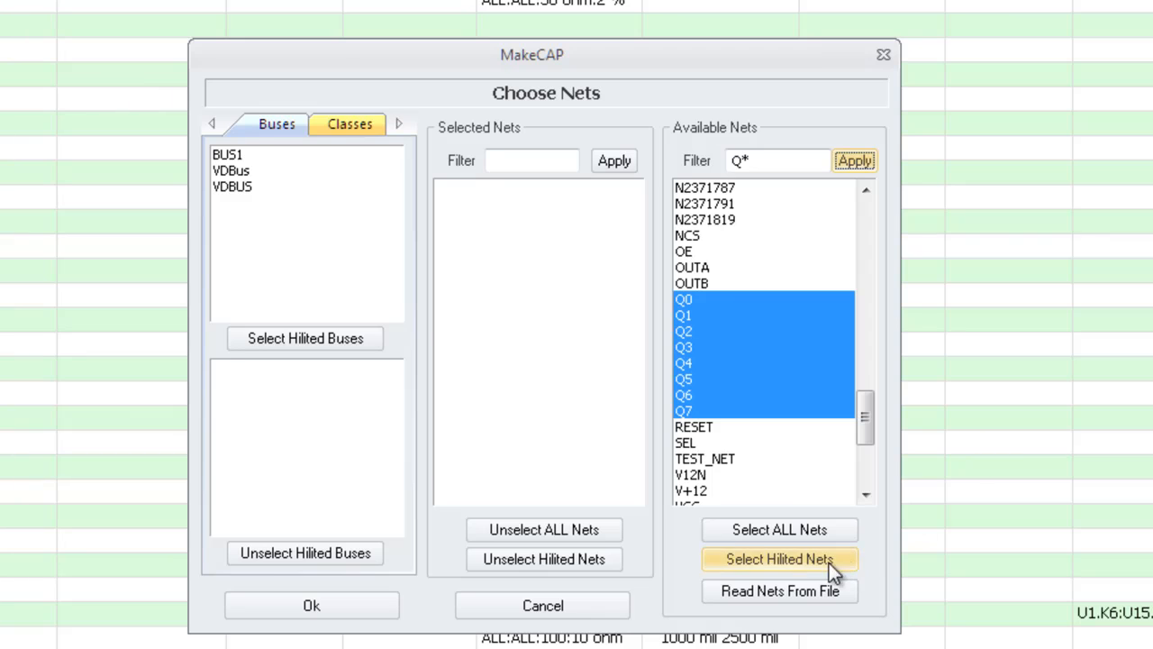
pyautogui.click(795, 559)
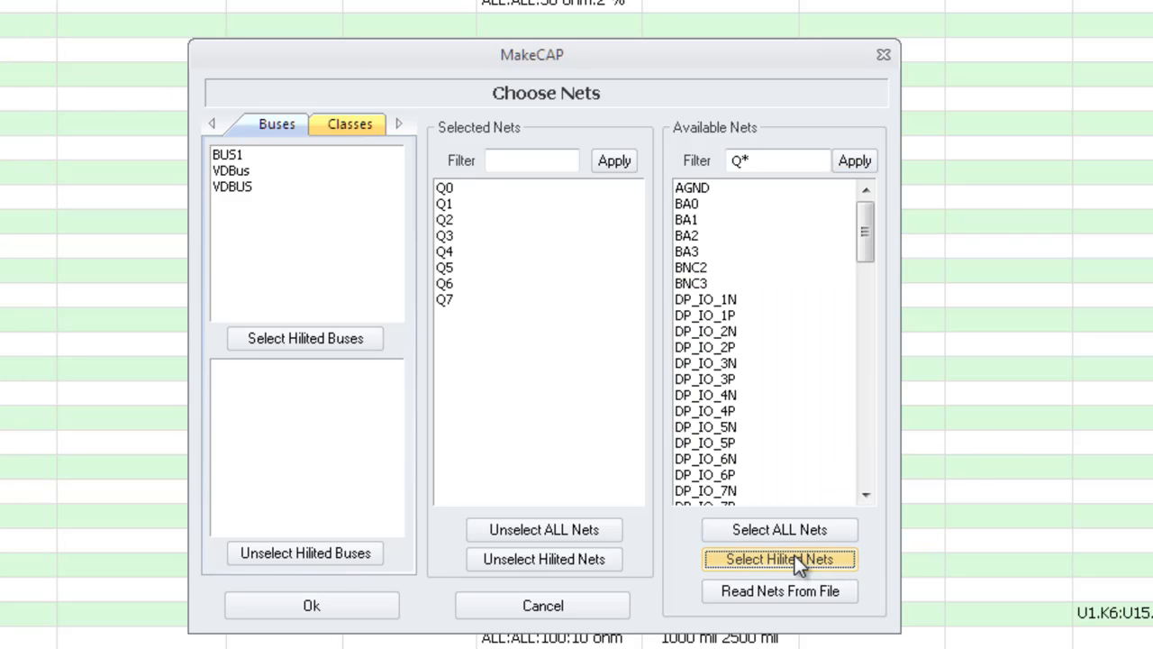
# Confirm Q0–Q7 and give them a maximum via count of 4
pyautogui.click(353, 615)
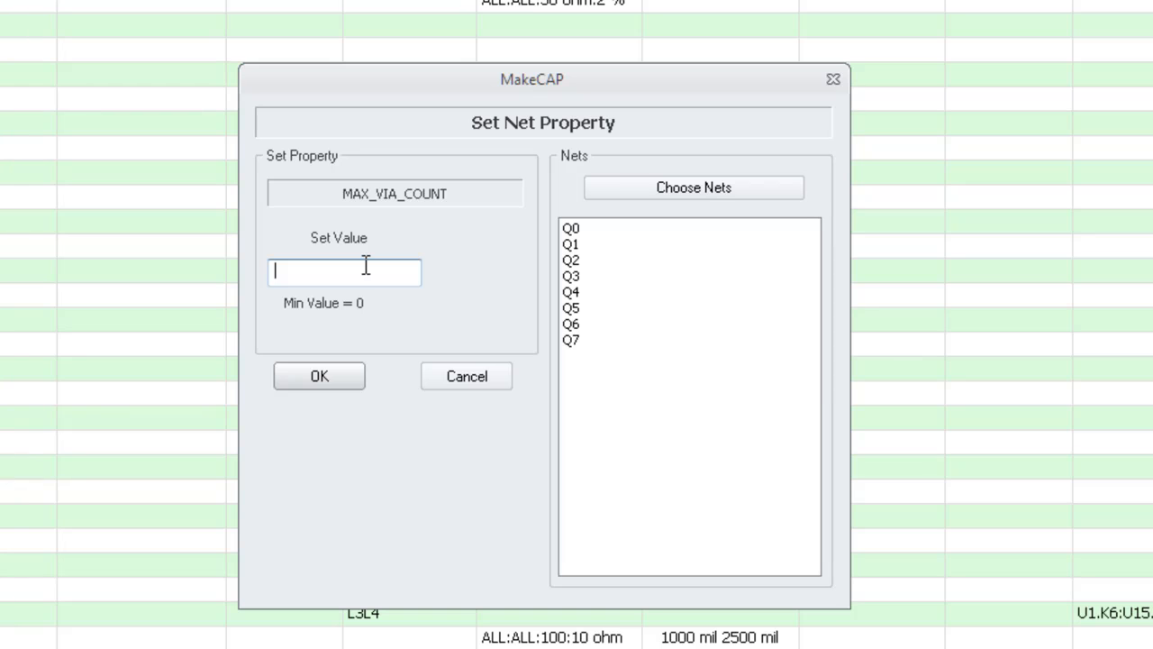
pyautogui.write('4')
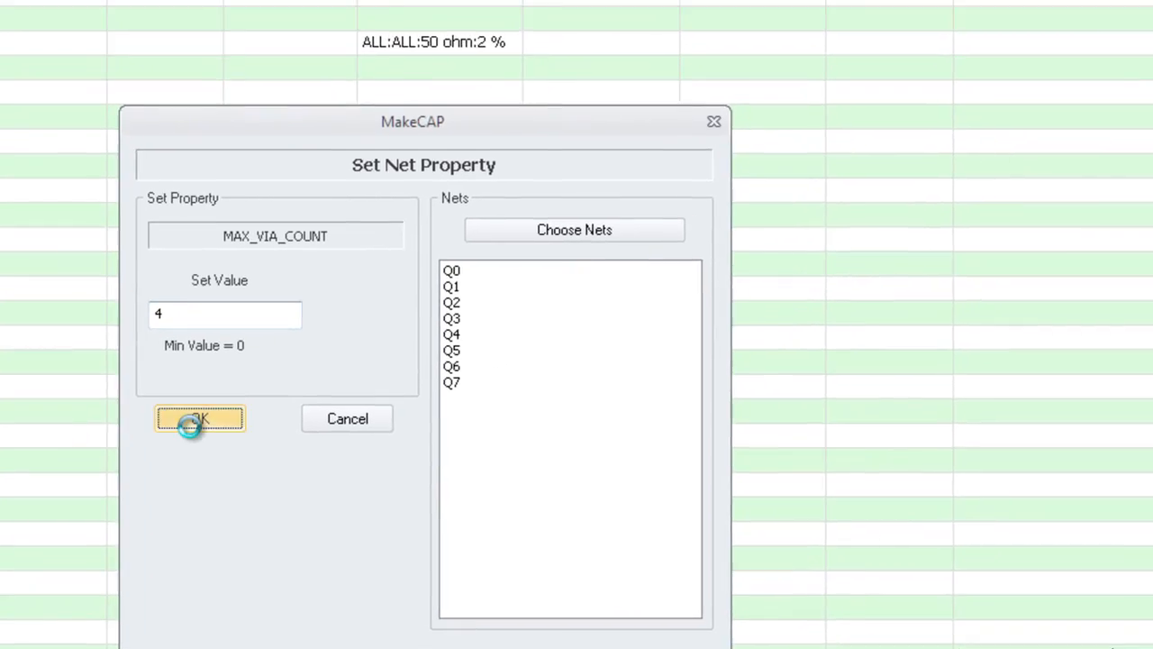
pyautogui.click(308, 383)
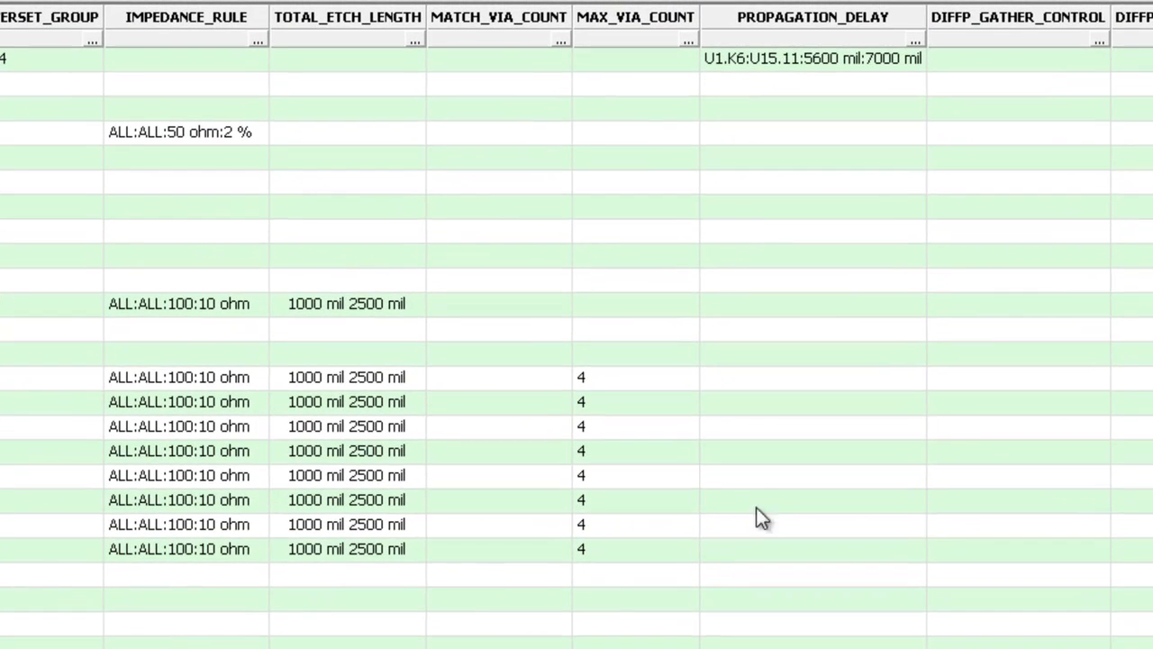
pyautogui.moveTo(657, 378); pyautogui.dragTo(664, 541)
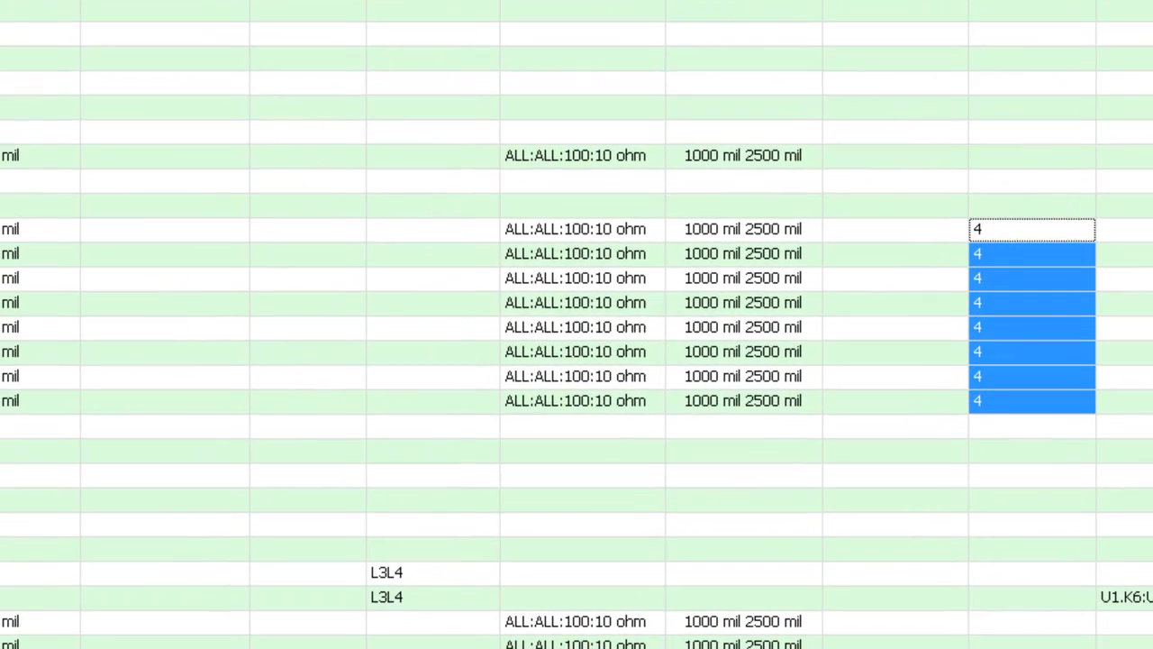
# Reopen the max via count setting and add the nets matching the C* filter
pyautogui.click(689, 42)
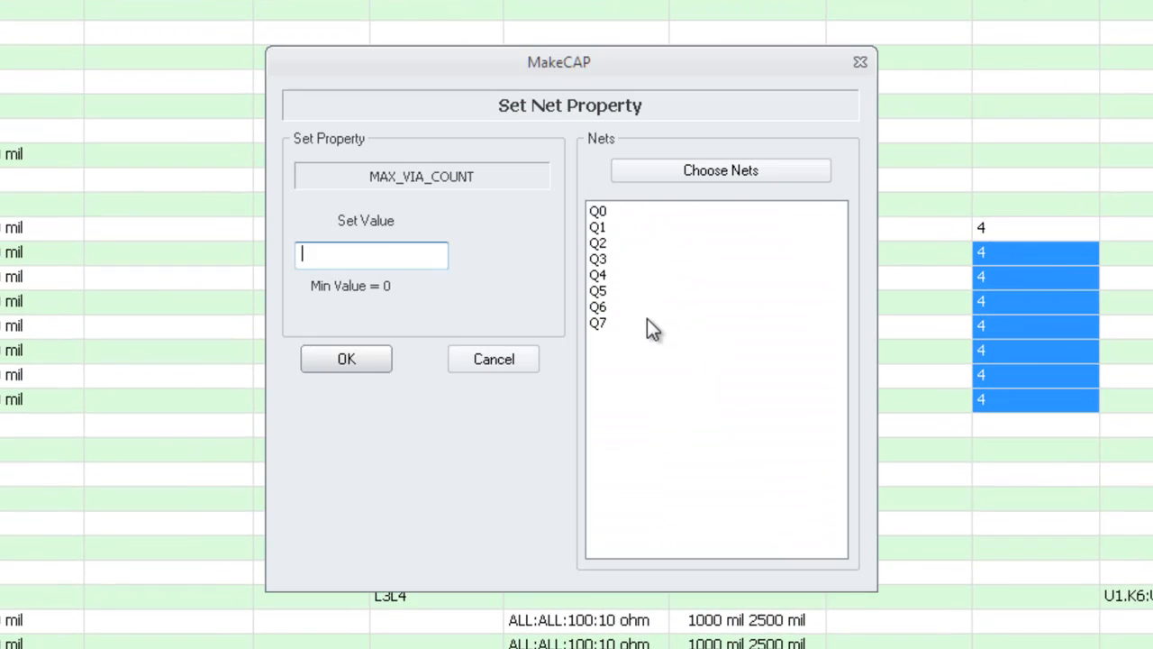
pyautogui.click(721, 170)
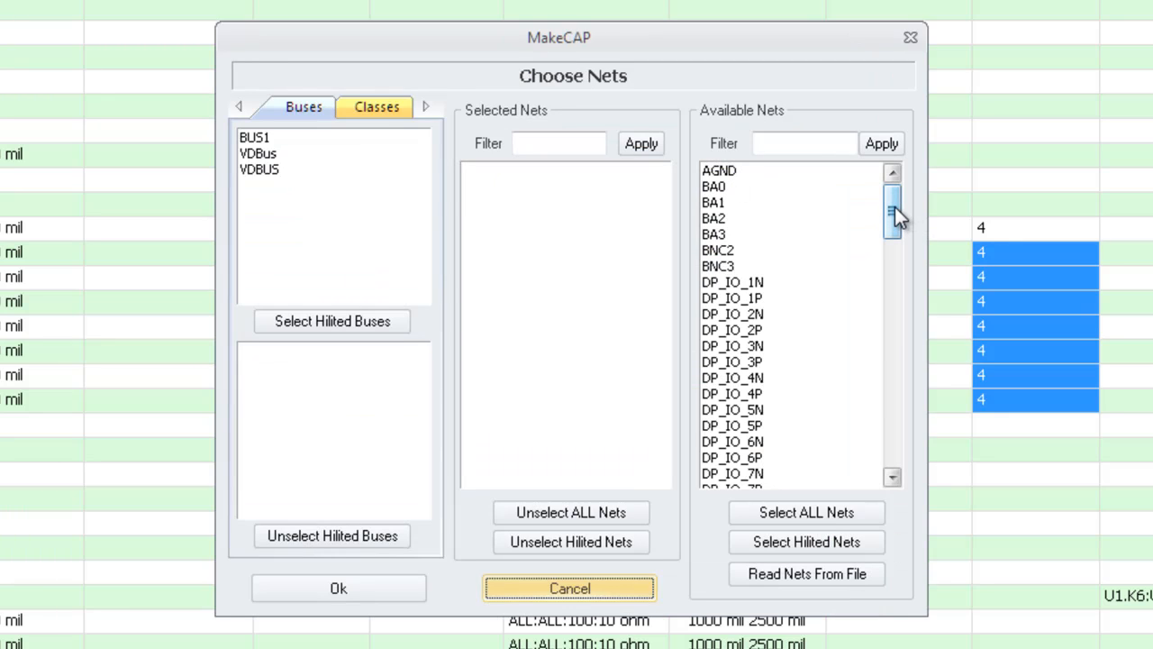
pyautogui.click(768, 144)
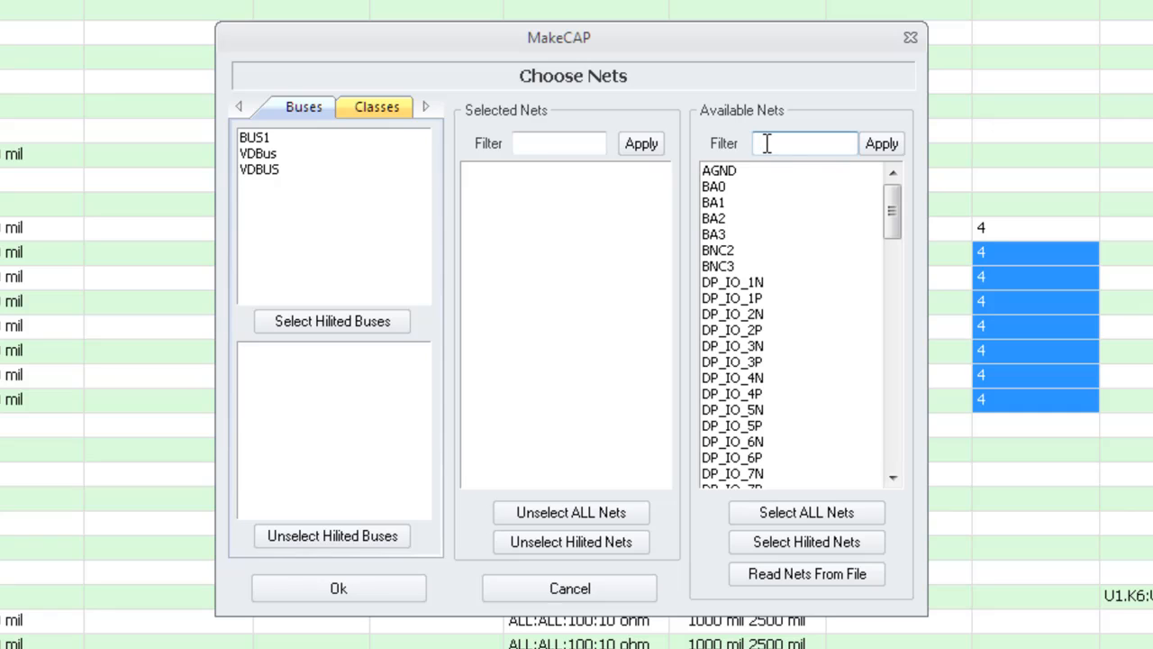
pyautogui.write('C*')
pyautogui.click(882, 144)
pyautogui.click(793, 543)
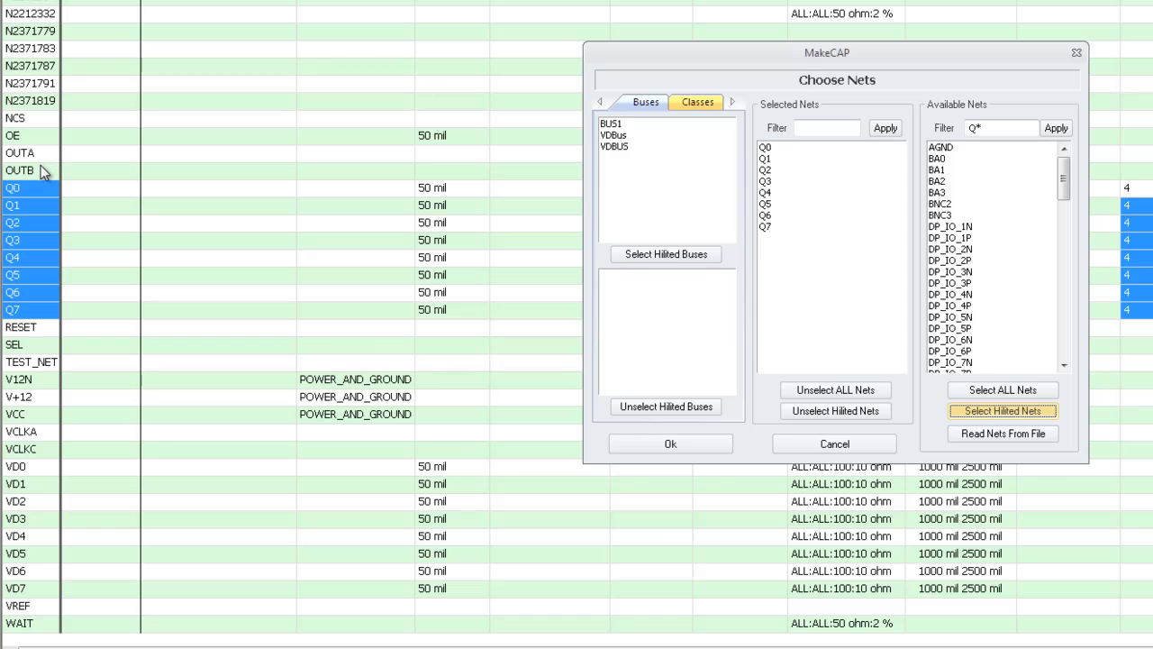
# Refilter the available nets with Q? and add net OE to the selection
pyautogui.doubleClick(990, 128)
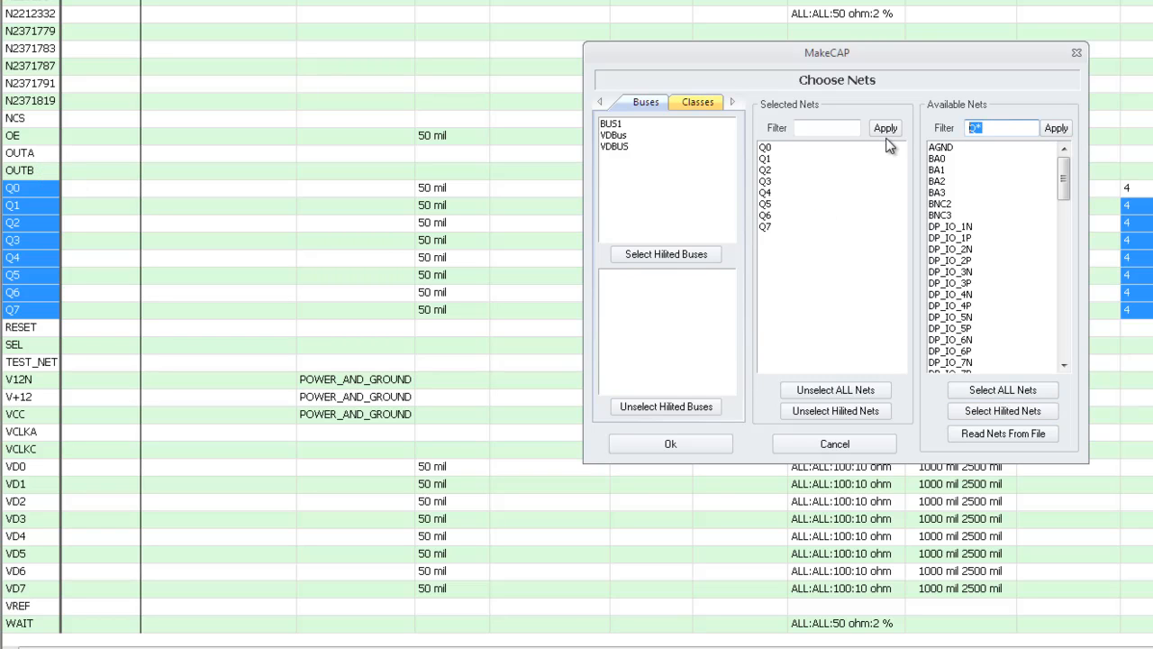
pyautogui.write('Q?')
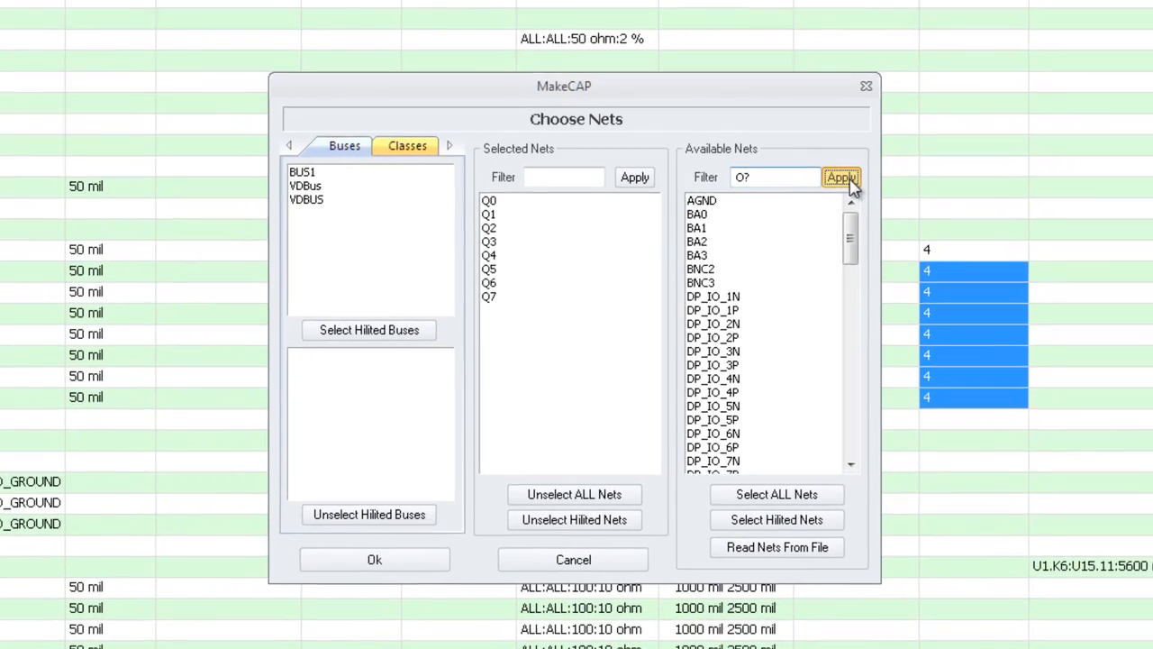
pyautogui.click(1057, 129)
pyautogui.moveTo(842, 368); pyautogui.dragTo(841, 386)
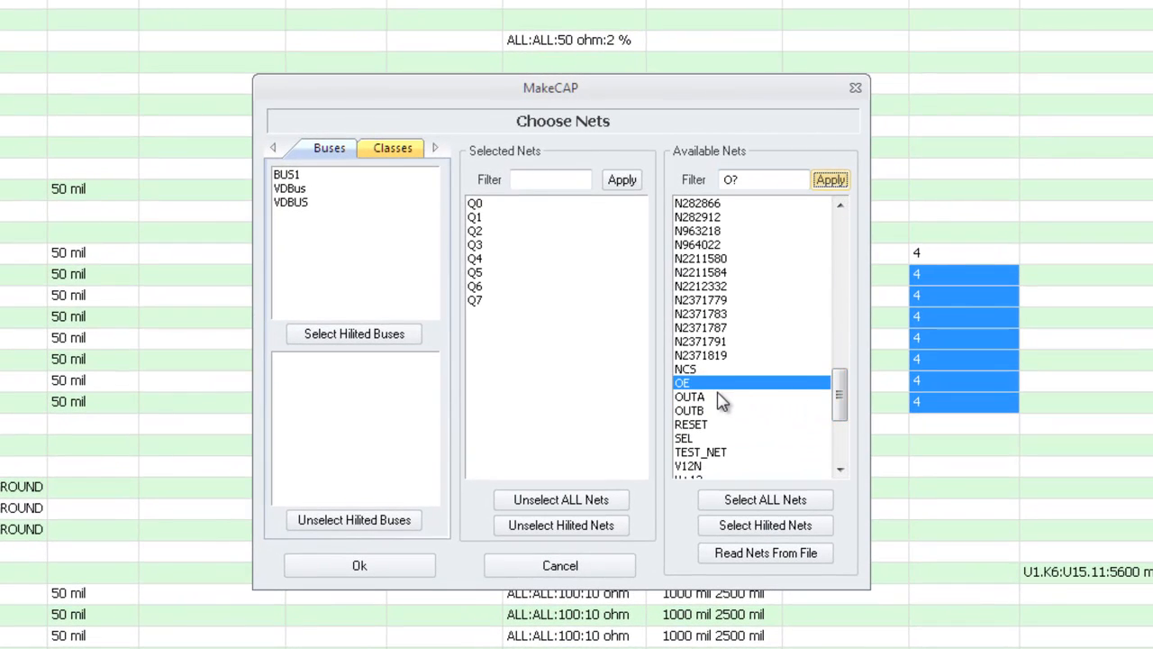
pyautogui.click(764, 531)
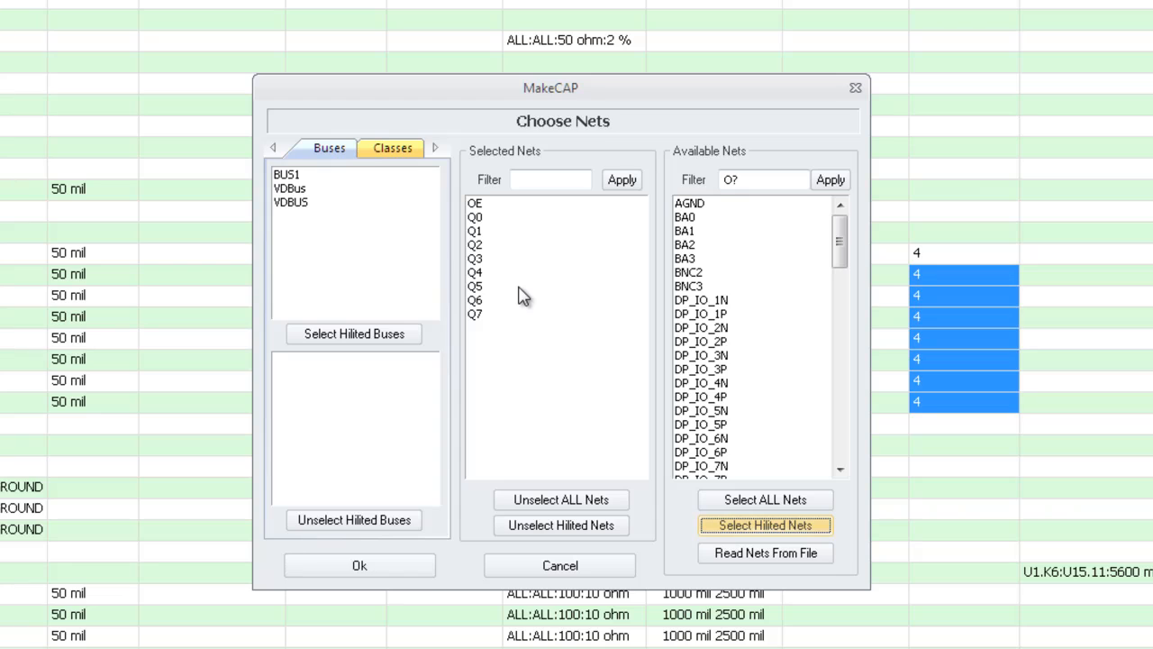
# Filter by O*, add OUTA and OUTB, then remove both from the selection again
pyautogui.click(769, 180)
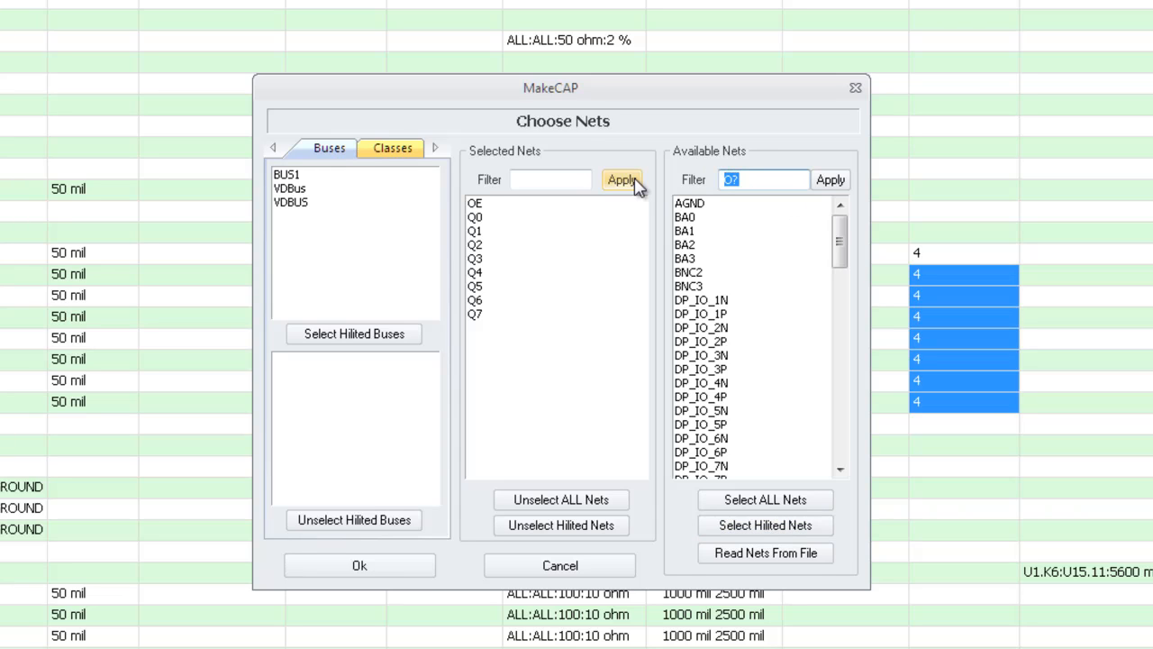
pyautogui.write('O*')
pyautogui.click(831, 180)
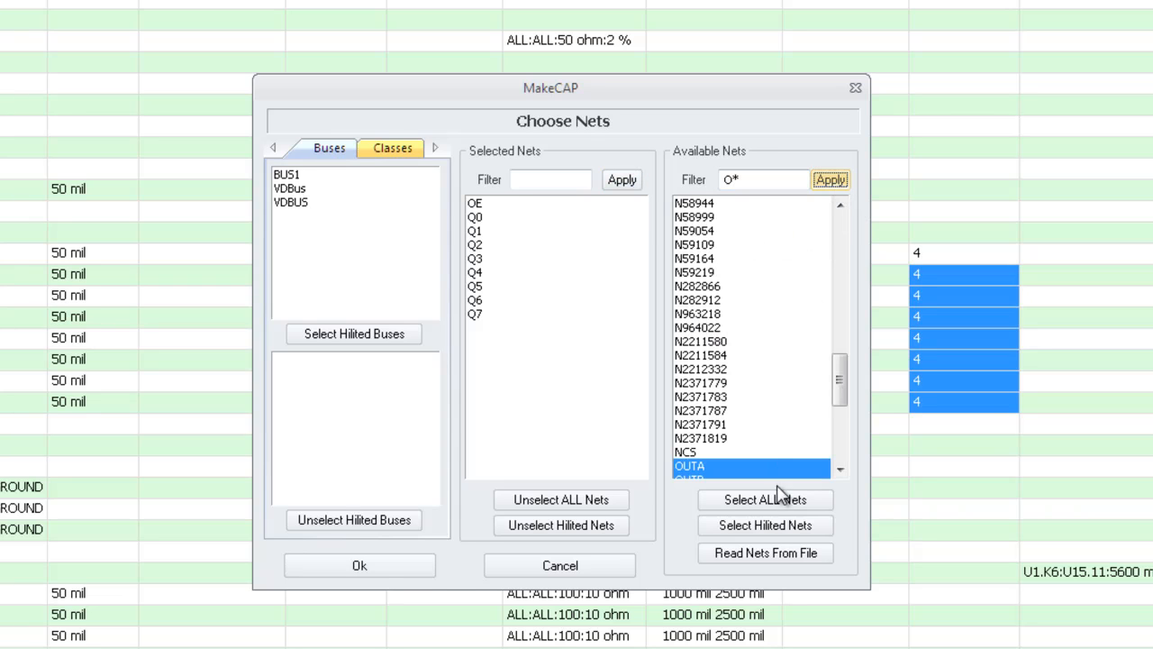
pyautogui.click(767, 531)
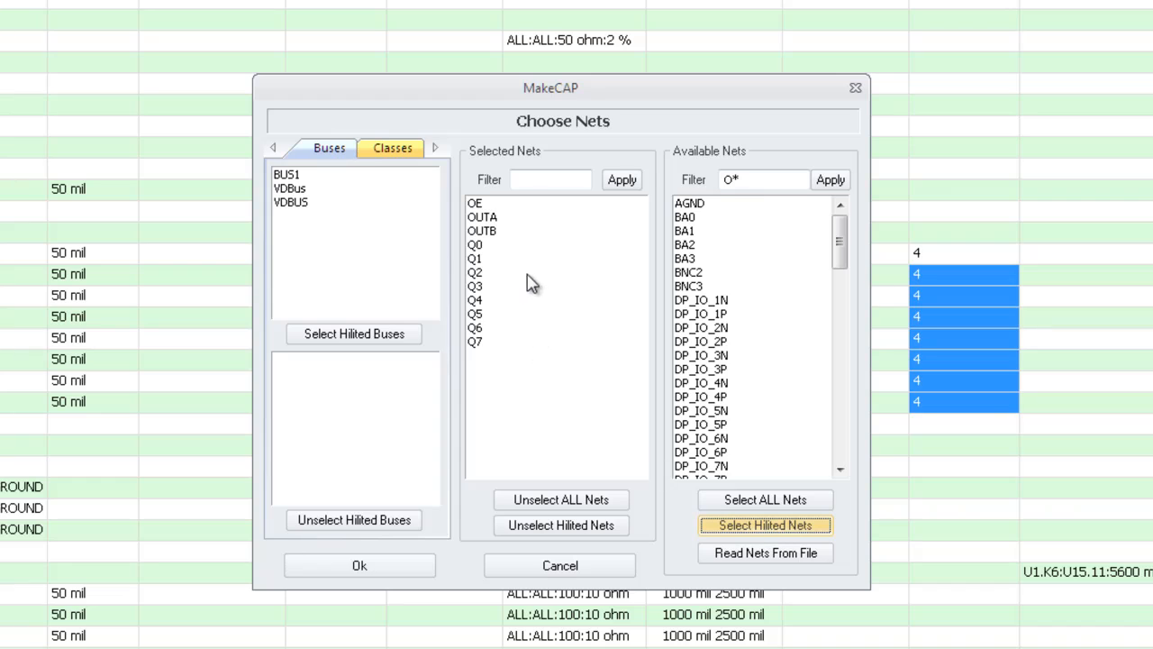
pyautogui.click(497, 219)
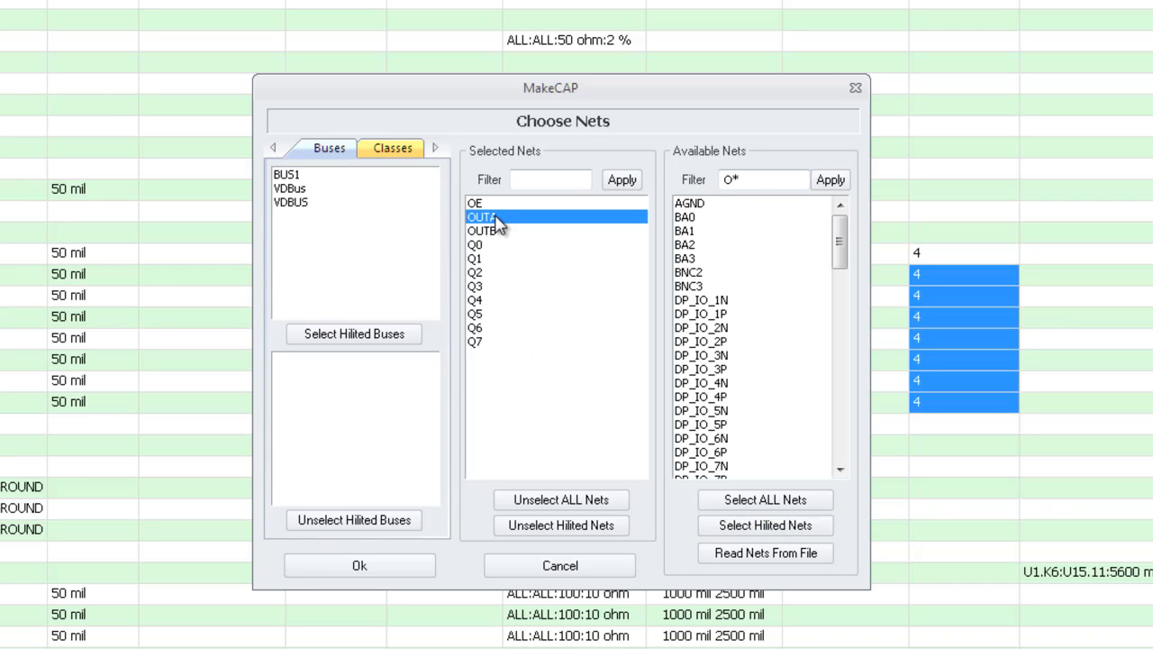
pyautogui.click(495, 232)
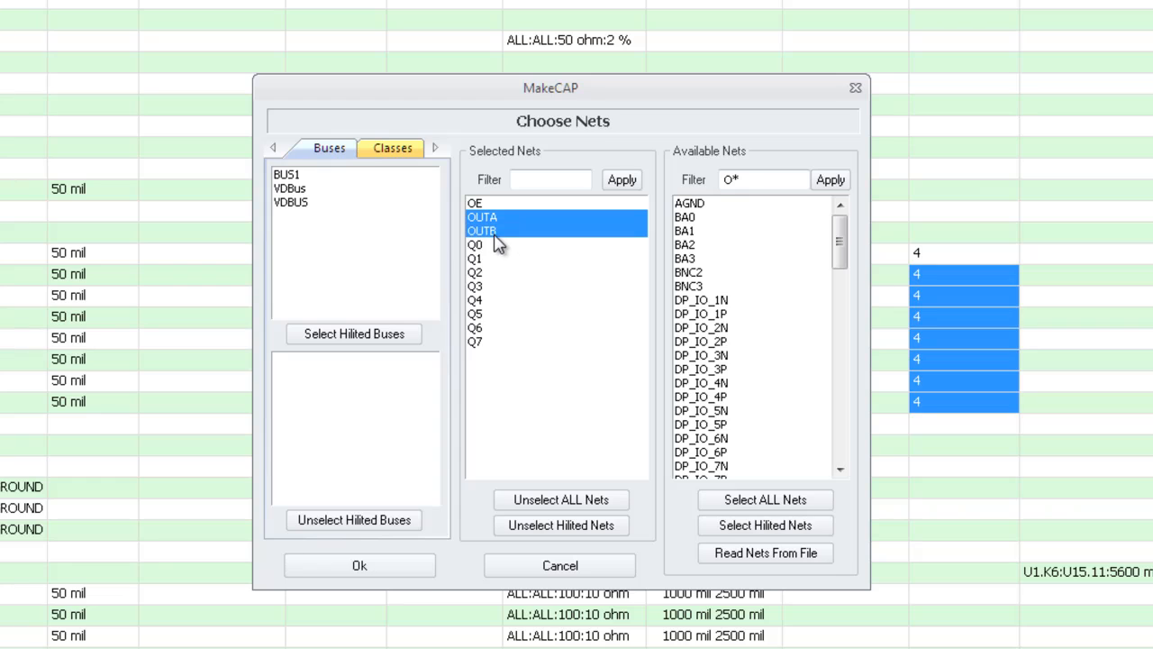
pyautogui.click(562, 531)
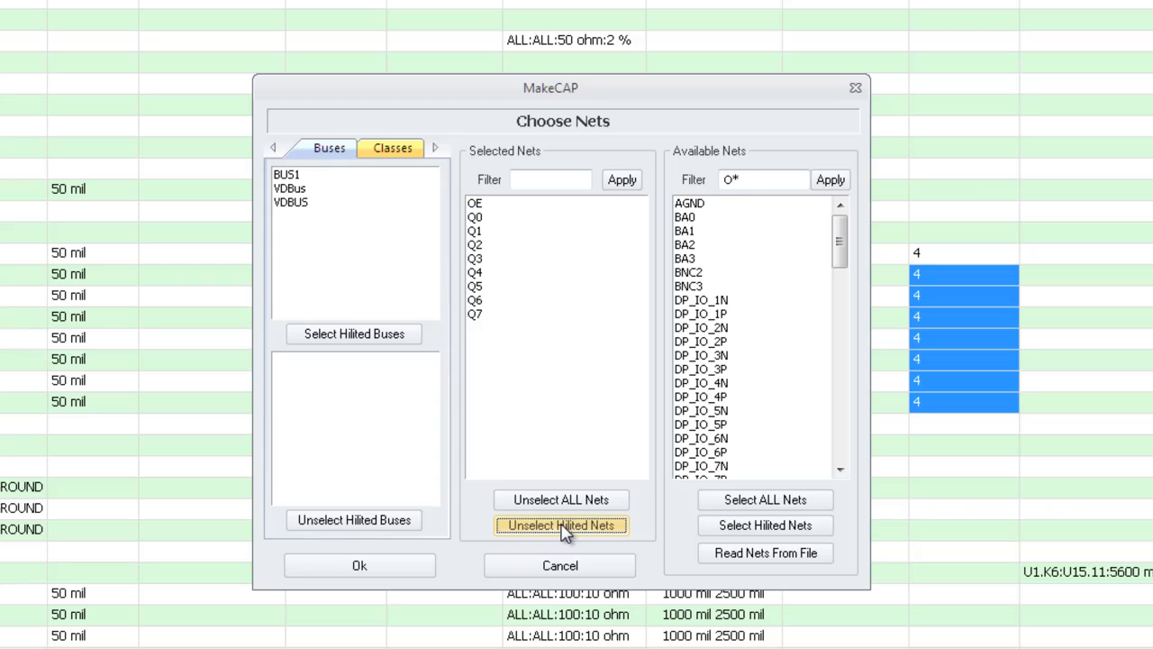
# Add BNC2 and BNC3, confirm the net list and set the maximum via count to 5
pyautogui.click(701, 276)
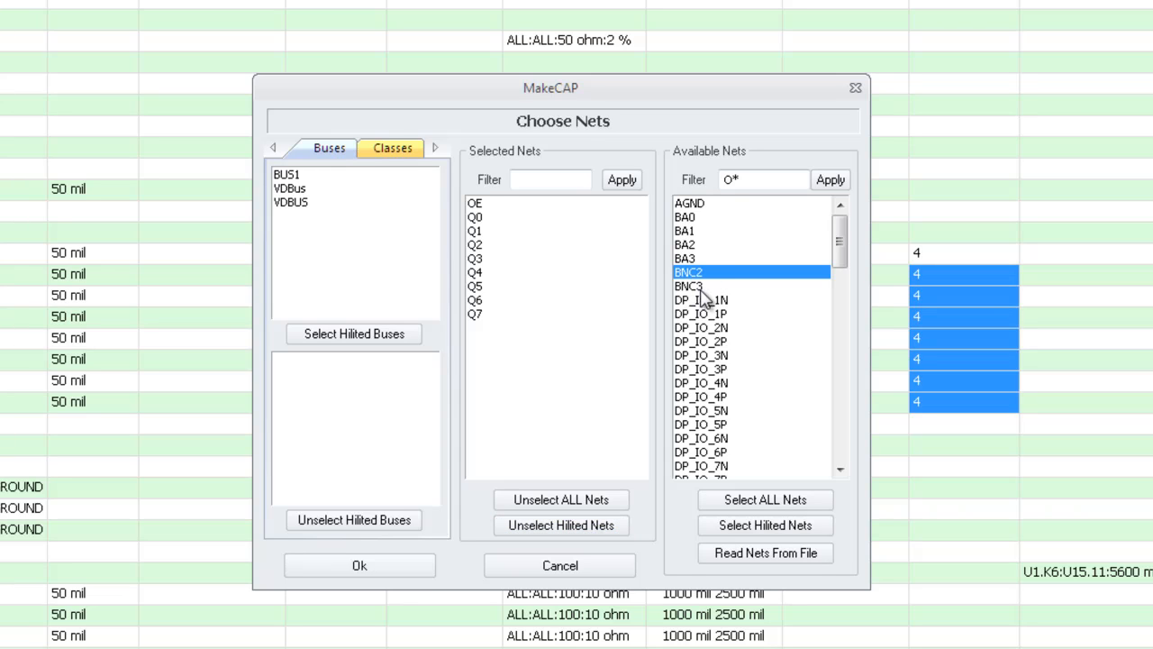
pyautogui.click(703, 288)
pyautogui.click(777, 528)
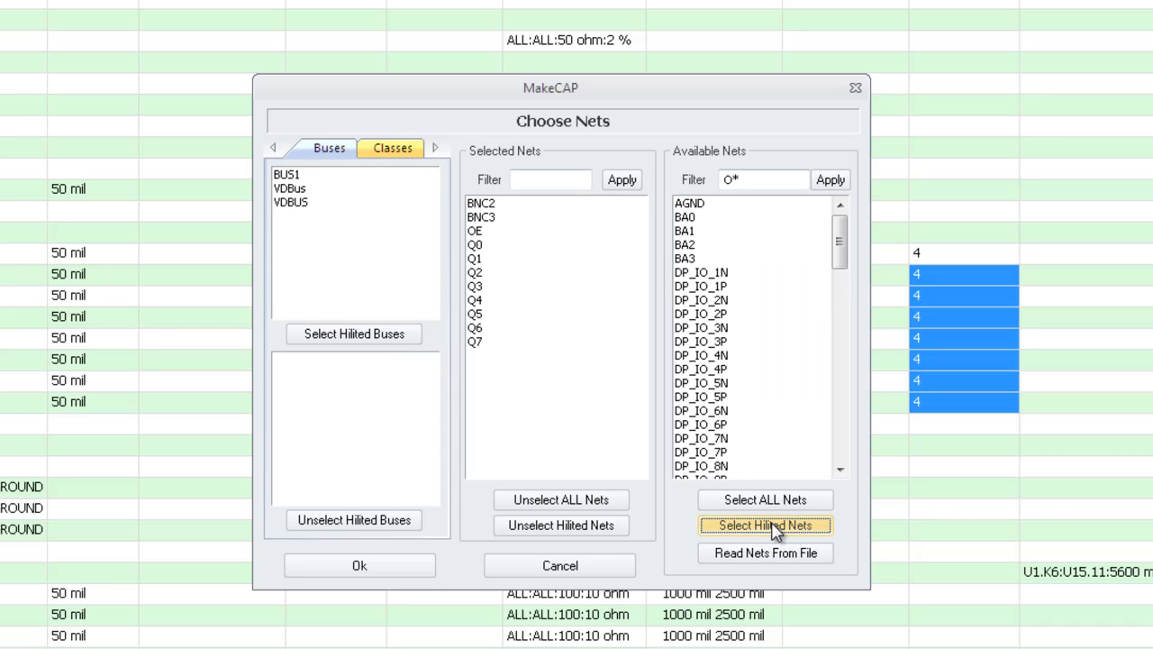
pyautogui.click(376, 572)
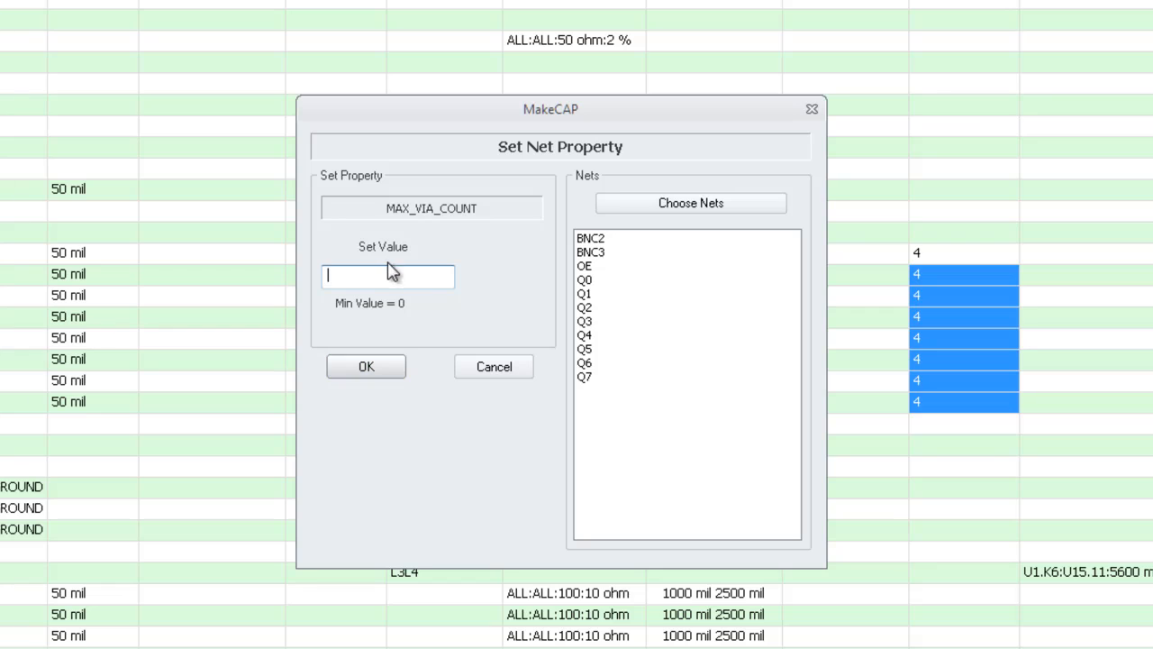
pyautogui.write('5')
pyautogui.click(374, 368)
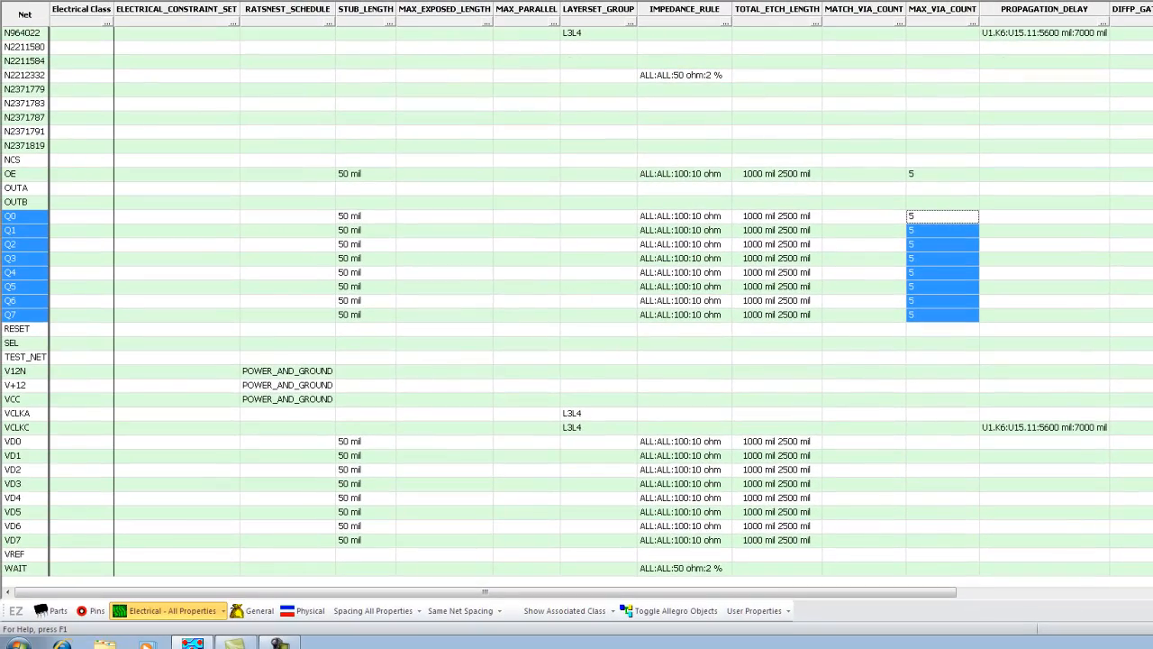
# Scroll through the Electrical constraint grid to review the assigned rules
pyautogui.scroll(20, 577, 308)
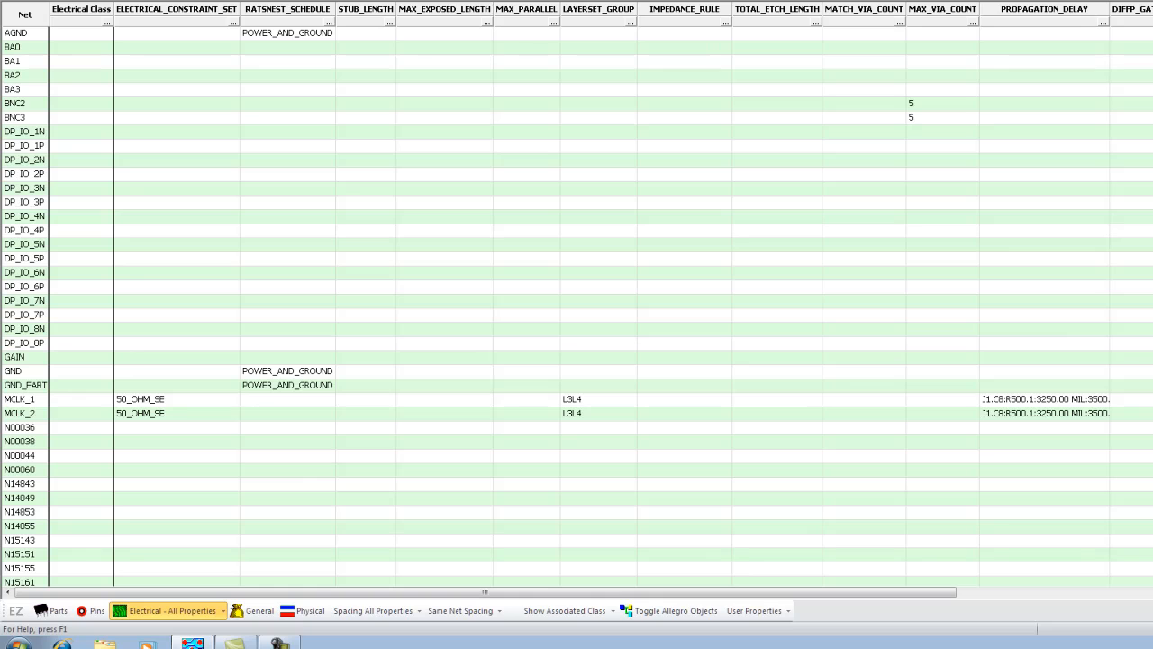
pyautogui.scroll(-9, 576, 308)
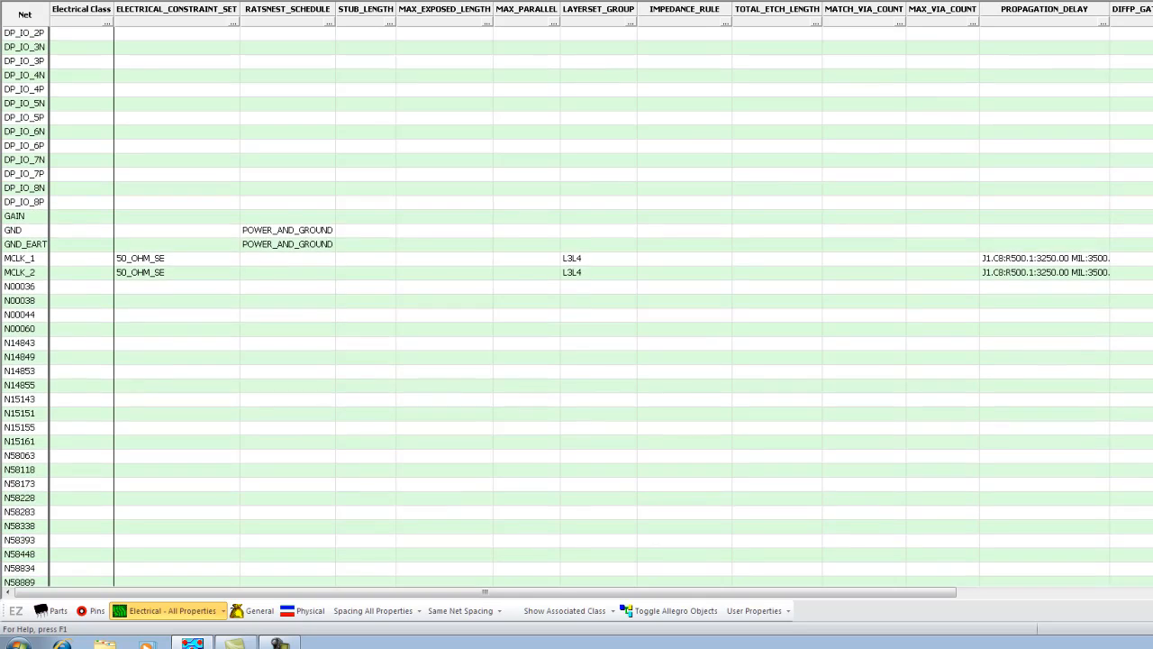
pyautogui.scroll(-6, 577, 309)
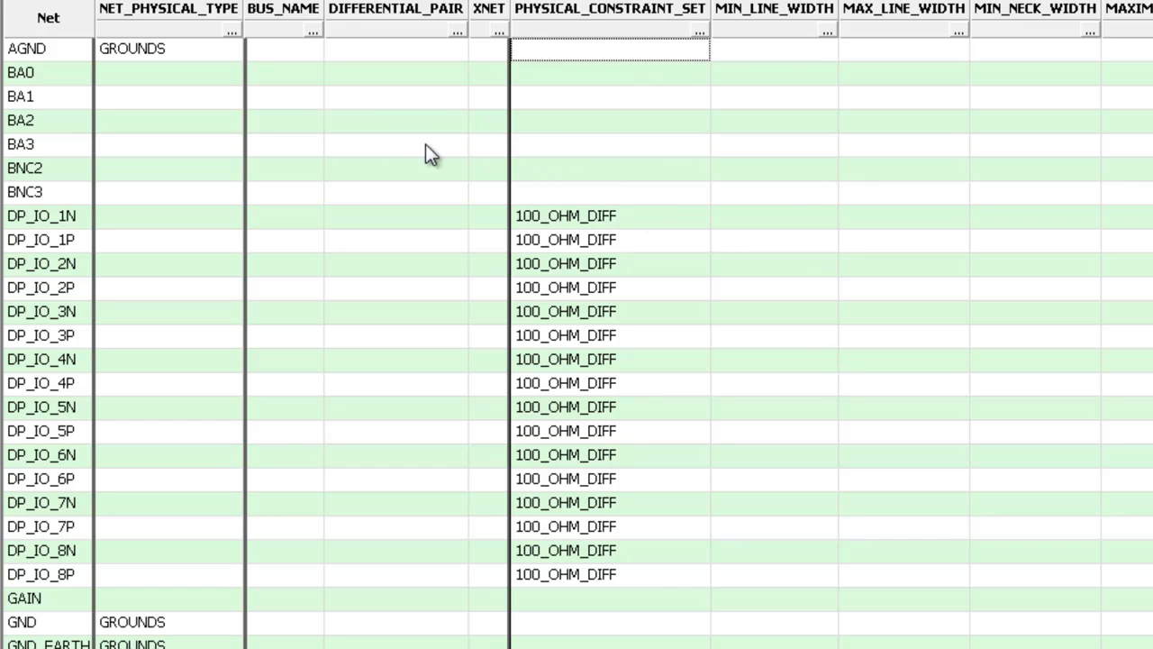
# Select the BUS_NAME cells for BA0–BA3 and assign them to a new bus named BA
pyautogui.moveTo(304, 76); pyautogui.dragTo(299, 154)
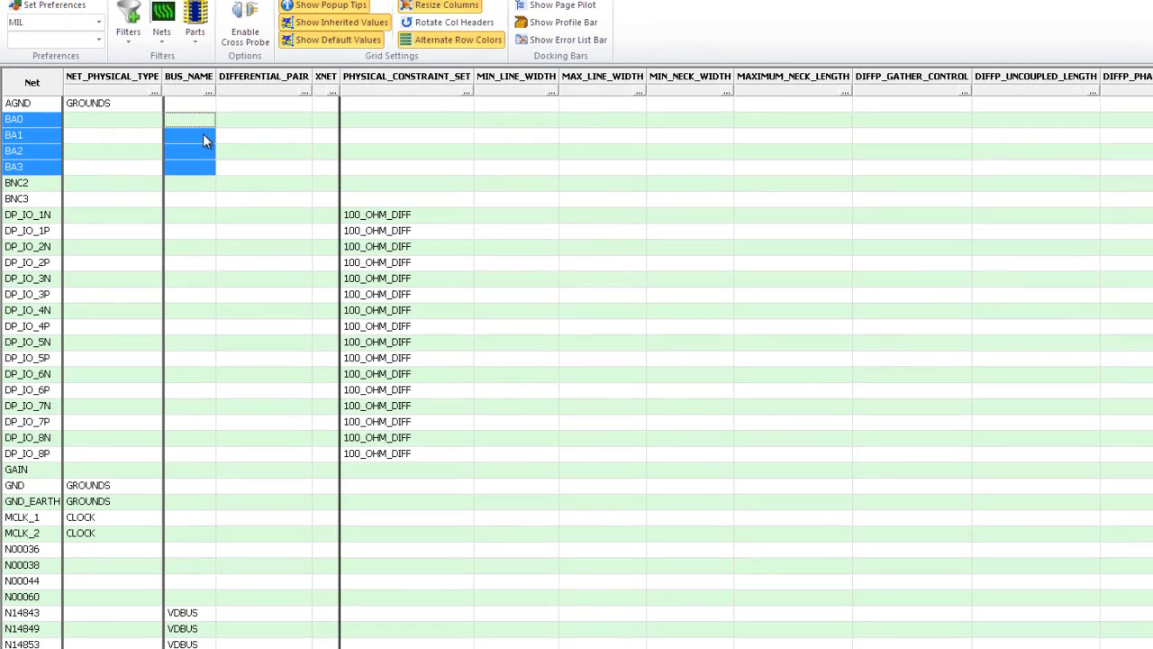
pyautogui.doubleClick(206, 118)
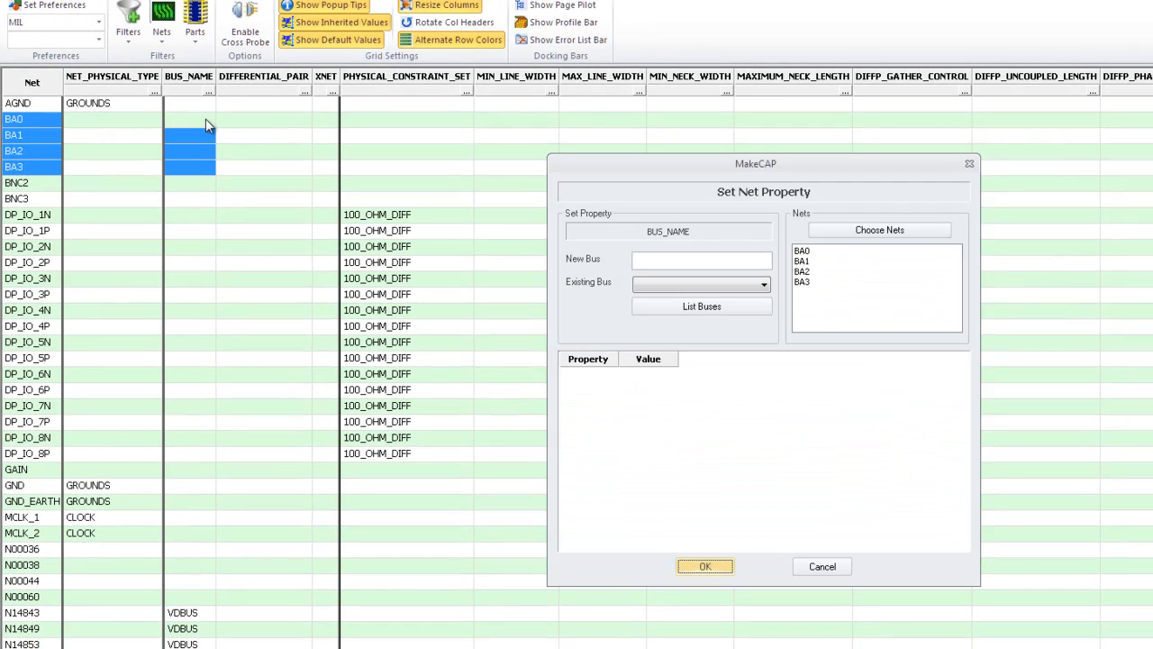
pyautogui.click(648, 259)
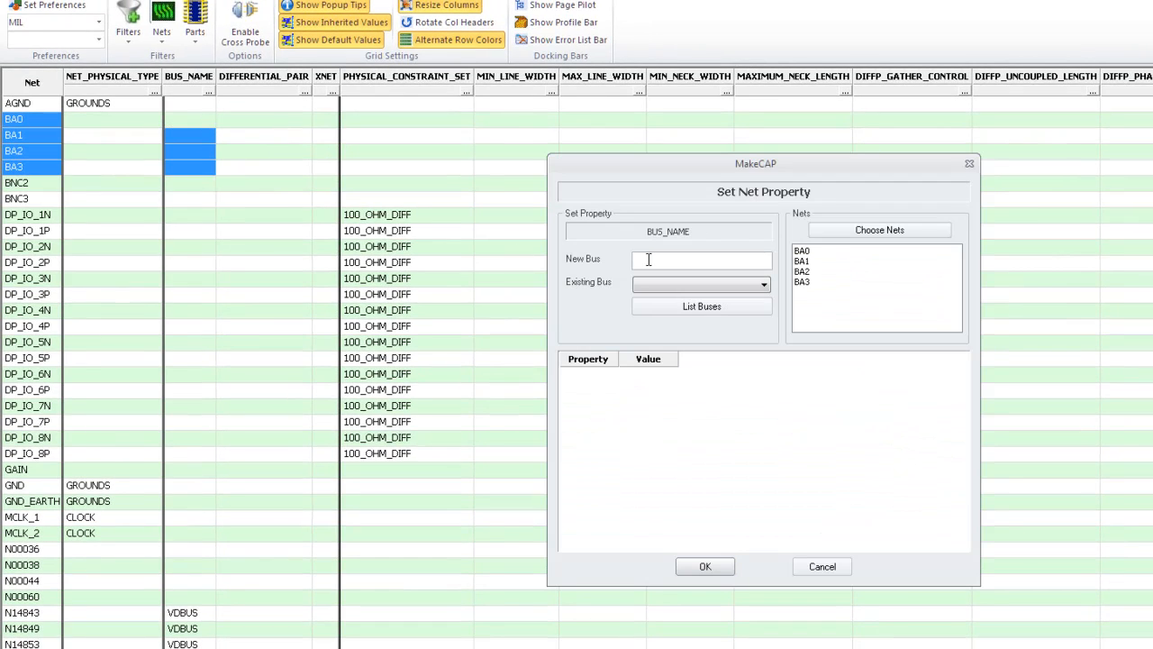
pyautogui.write('BA')
pyautogui.click(712, 569)
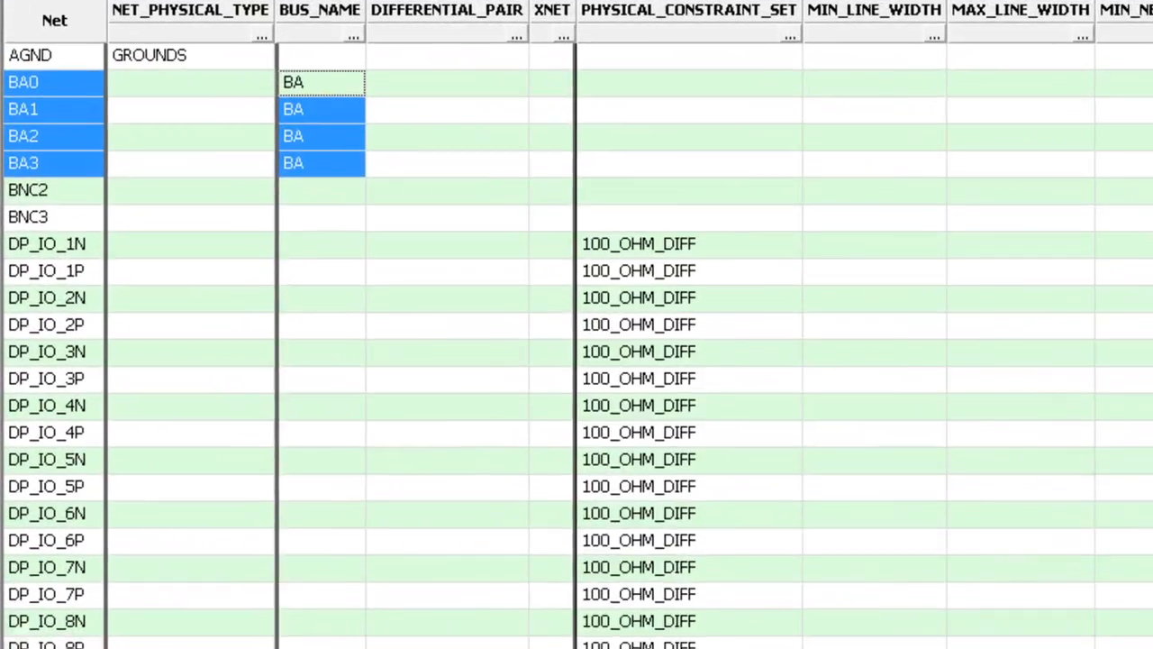
pyautogui.click(16, 636)
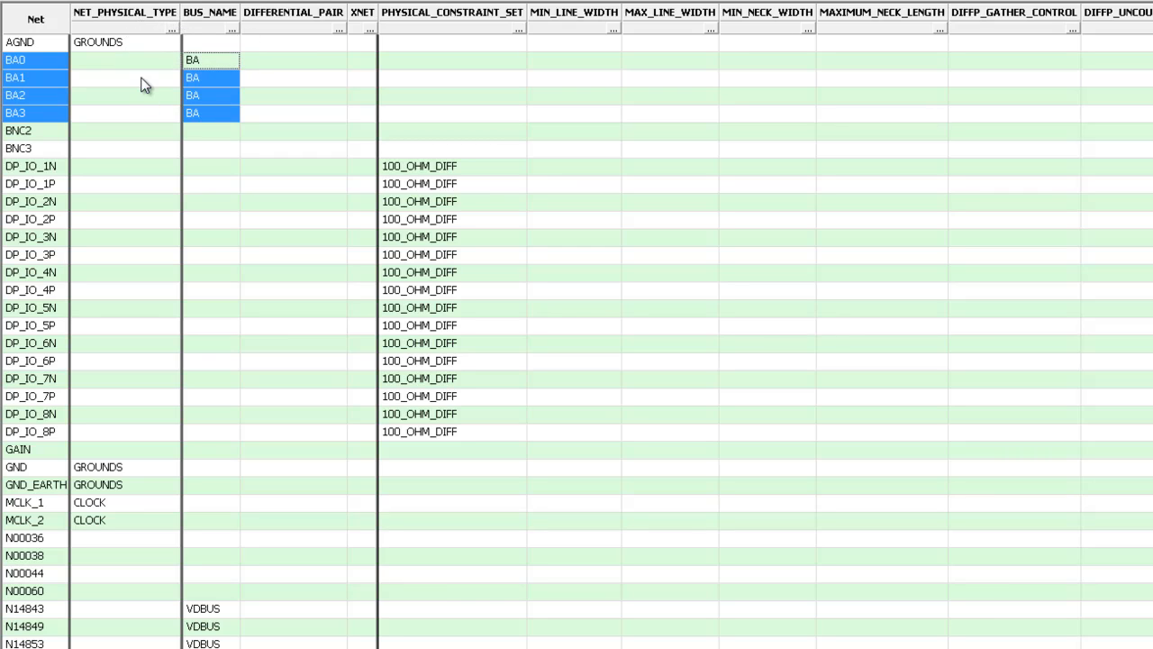
# Use the B* filter to pick BA0–BA3, BNC2 and BNC3 and create net class BNets for them
pyautogui.click(172, 28)
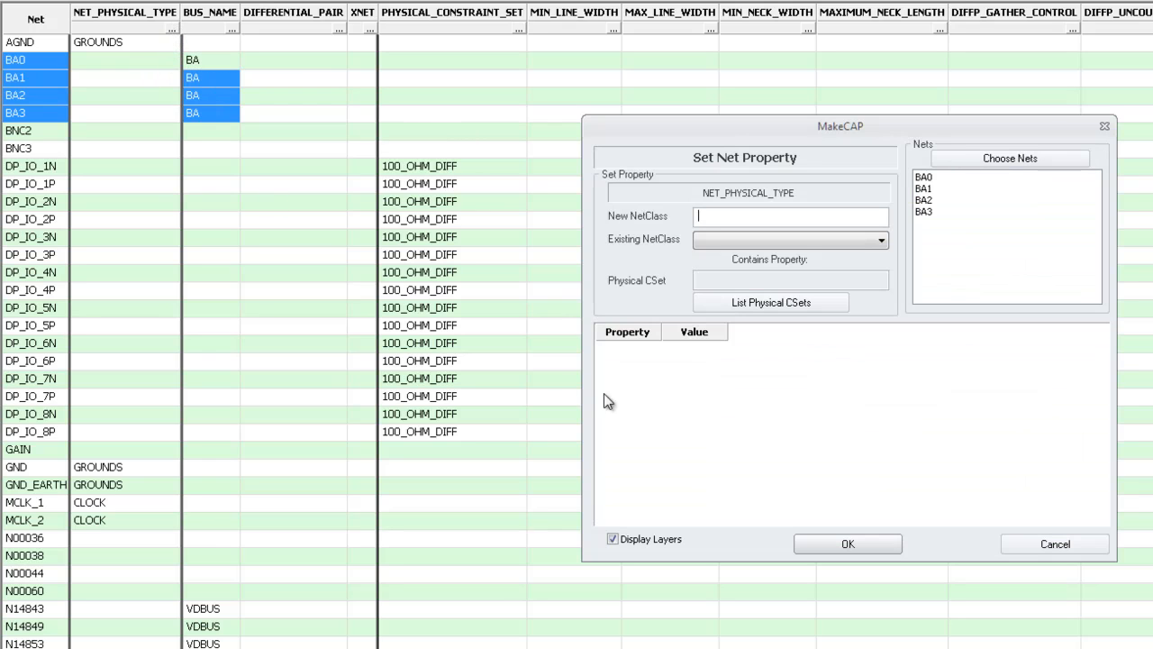
pyautogui.click(1005, 160)
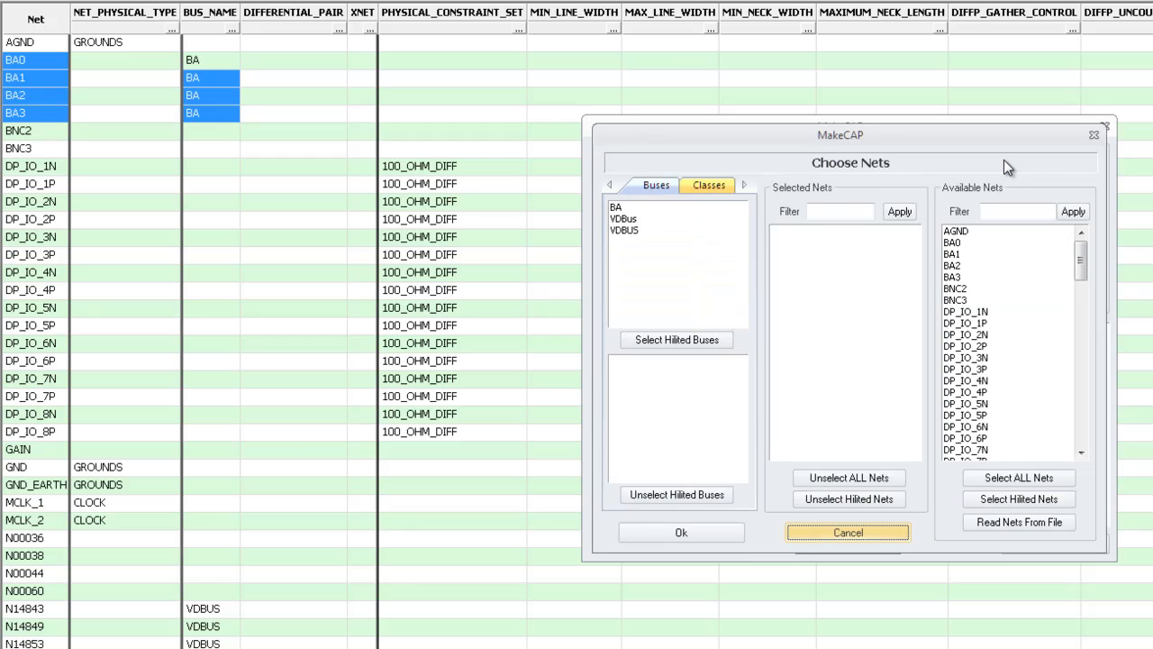
pyautogui.click(999, 213)
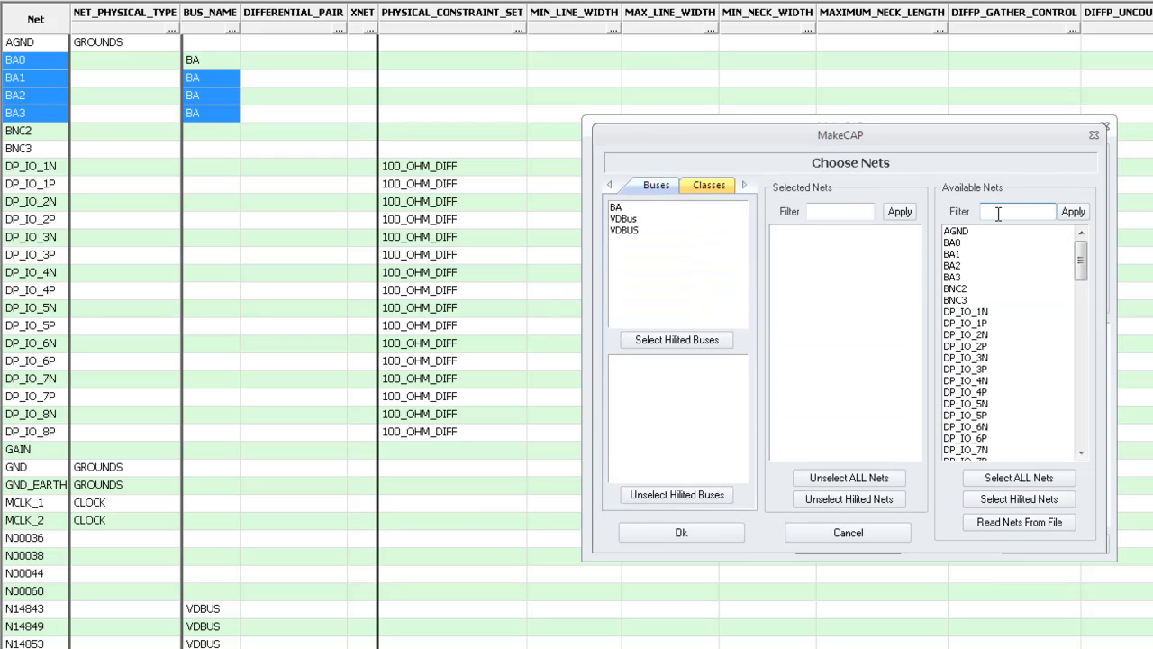
pyautogui.write('B*')
pyautogui.click(1072, 213)
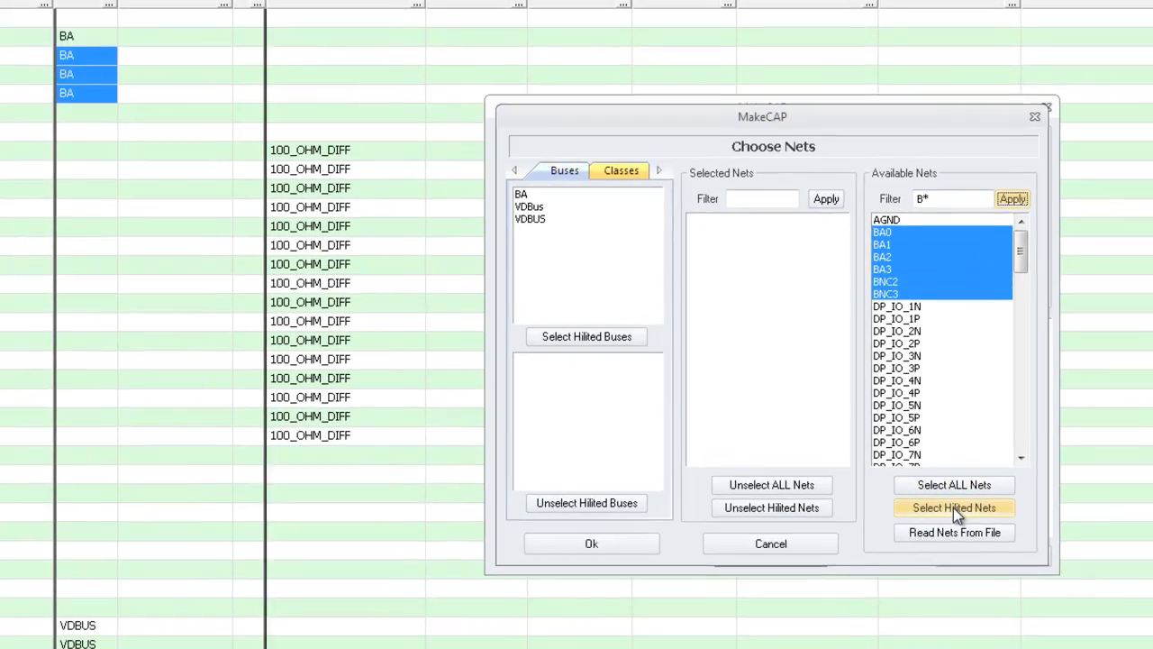
pyautogui.click(1020, 501)
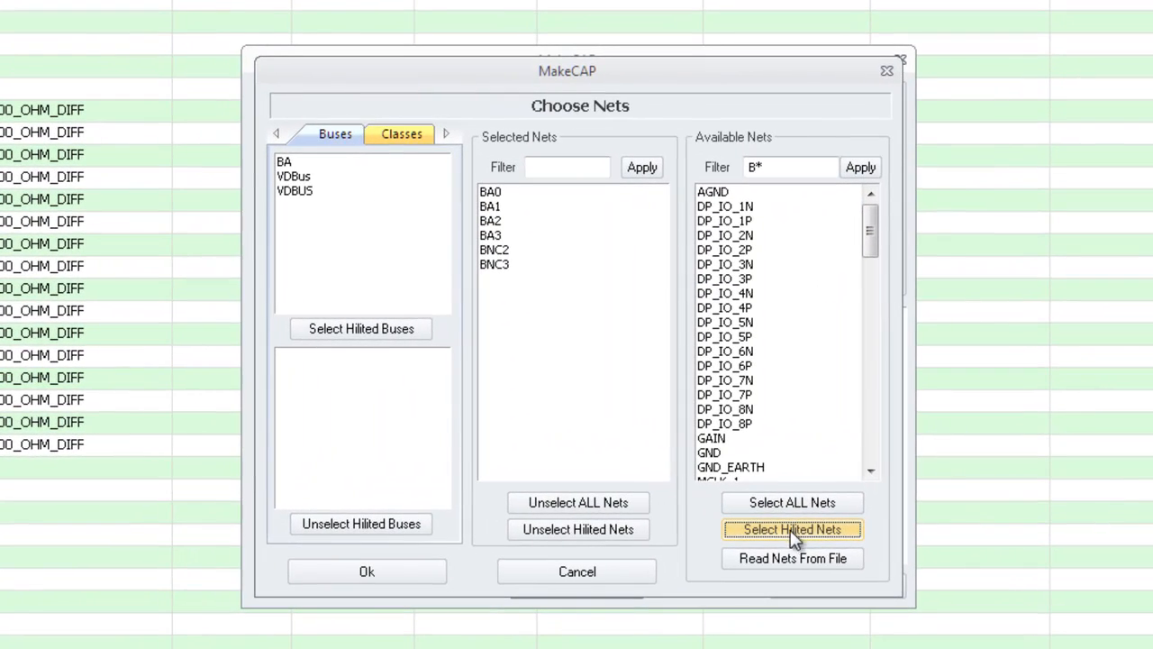
pyautogui.click(361, 574)
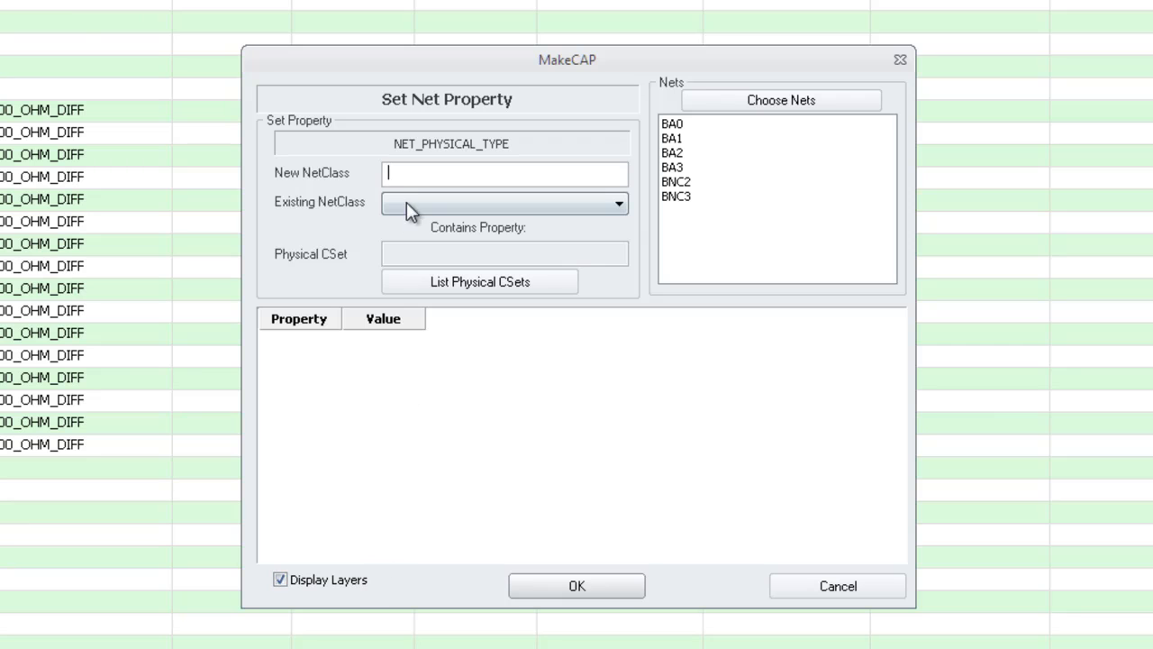
pyautogui.write('BNets')
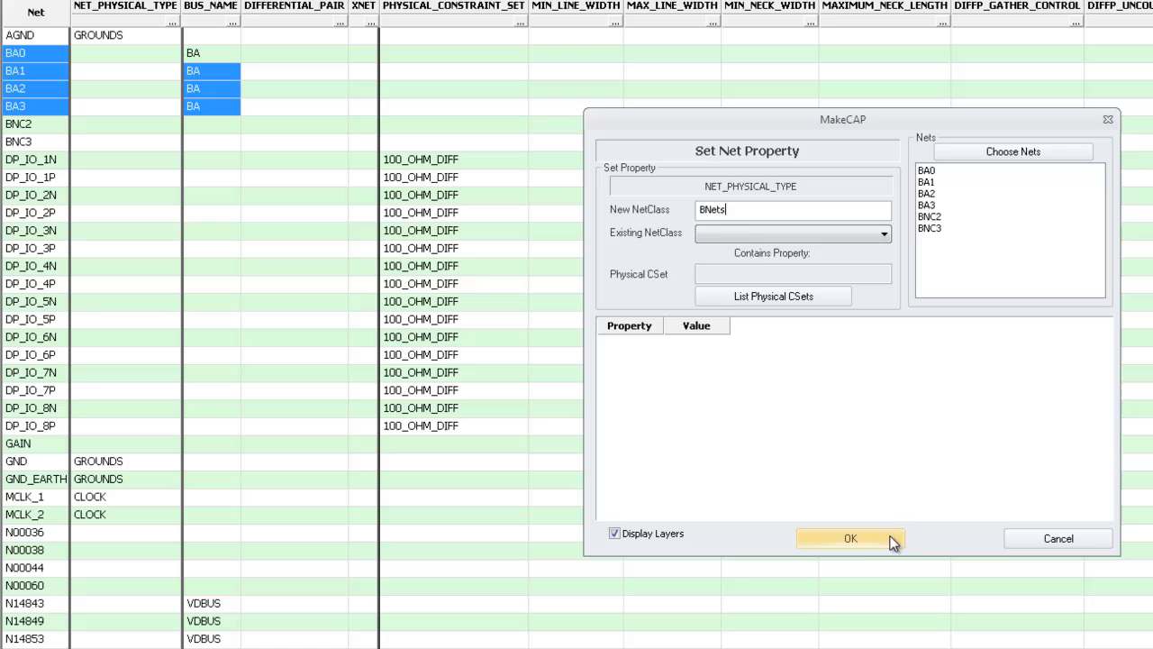
pyautogui.click(668, 574)
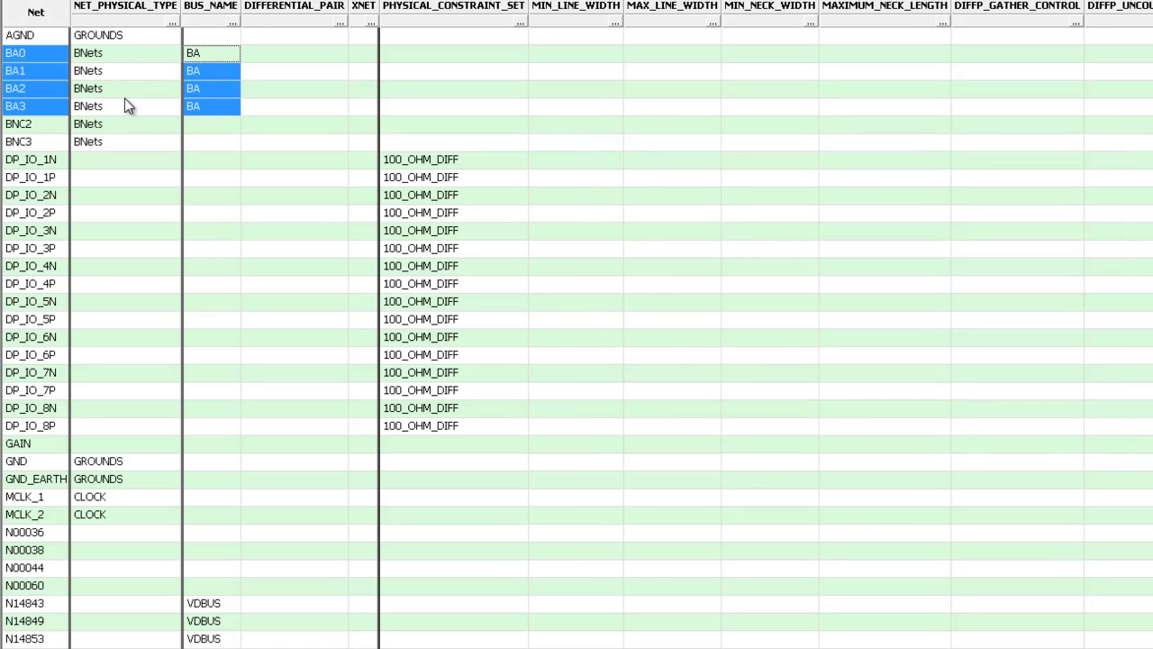
pyautogui.moveTo(115, 153)
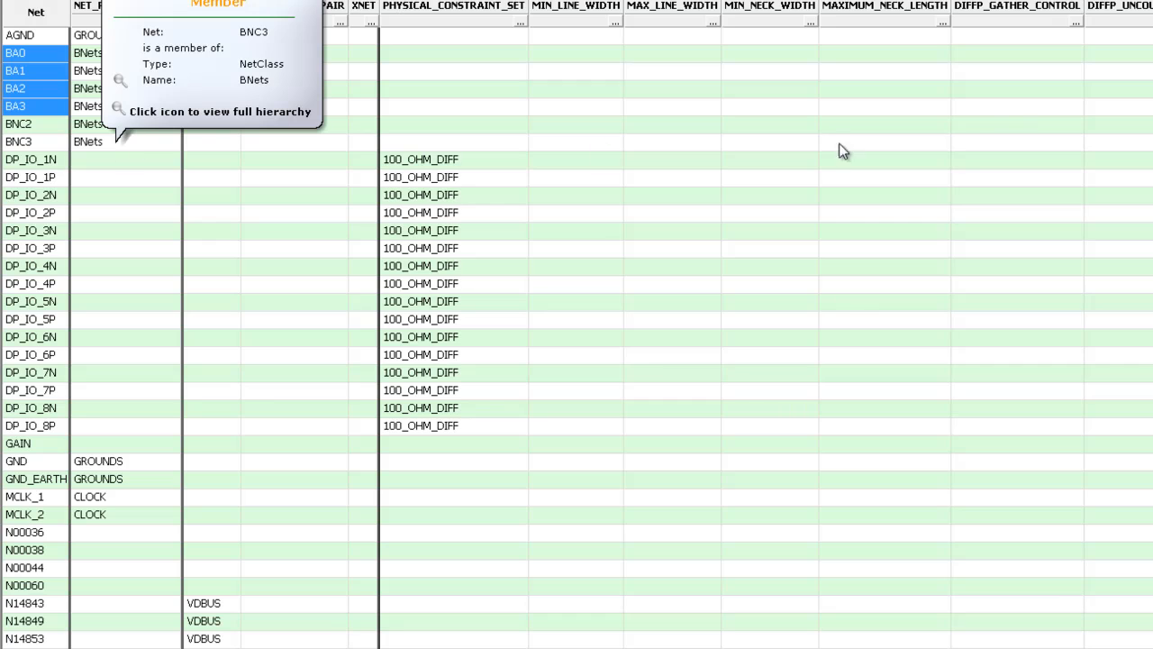
# Start a MIN_LINE_WIDTH setting and add nets Q0–Q7 to the chosen nets
pyautogui.click(617, 21)
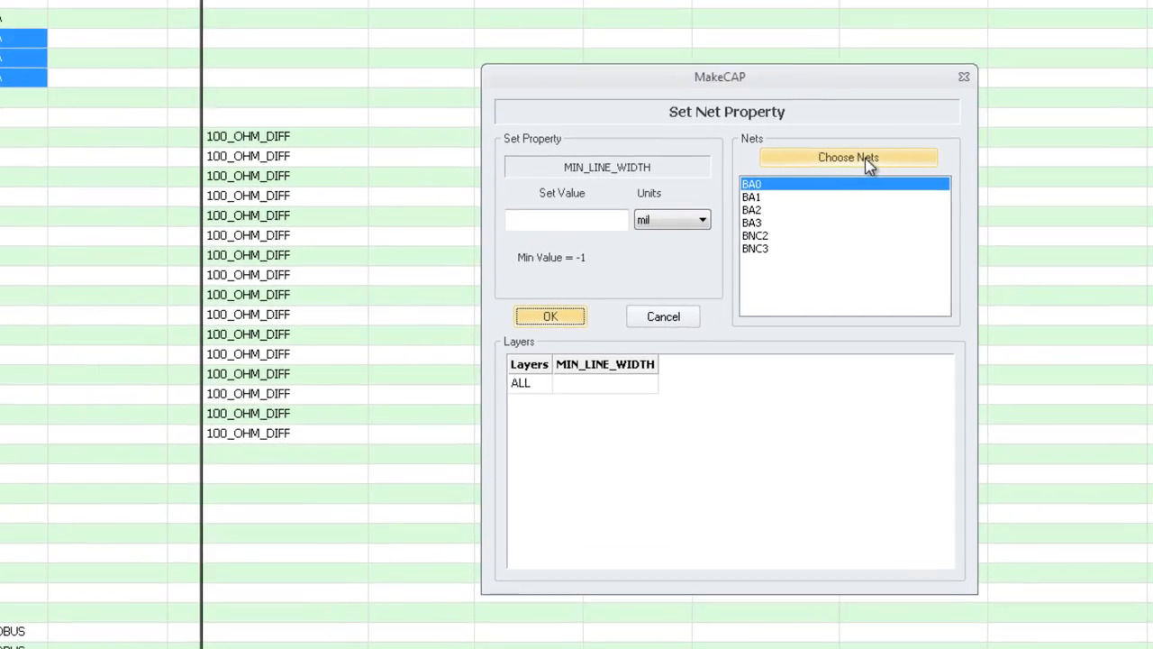
pyautogui.click(962, 176)
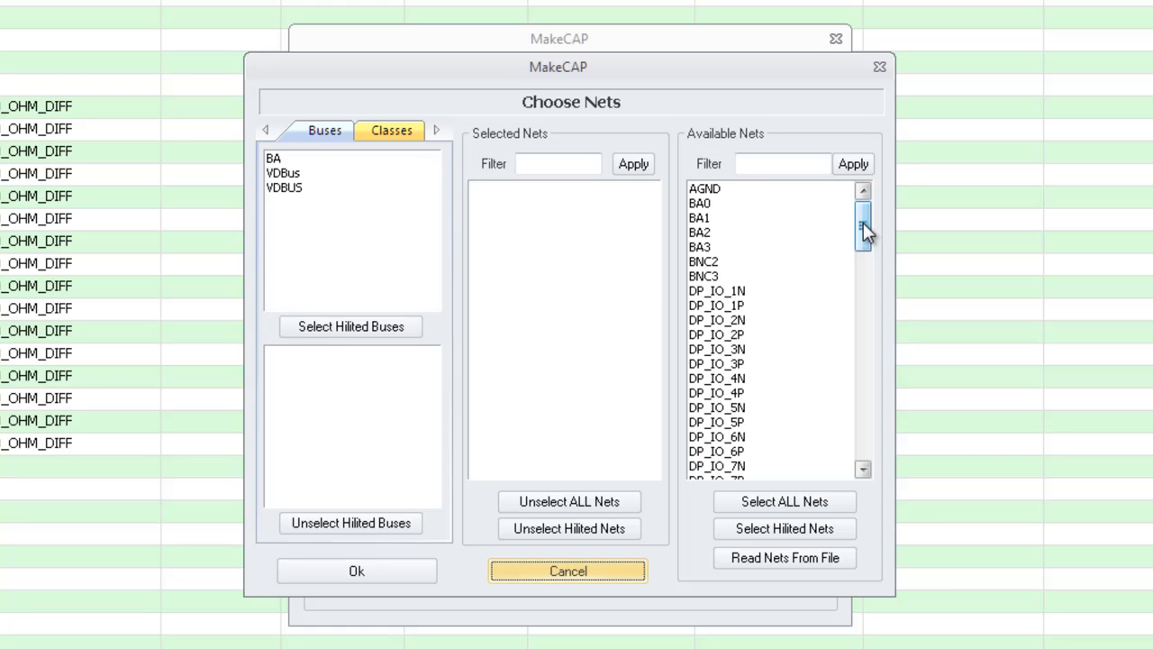
pyautogui.moveTo(863, 223); pyautogui.dragTo(862, 391)
pyautogui.moveTo(696, 335); pyautogui.dragTo(700, 440)
pyautogui.click(778, 528)
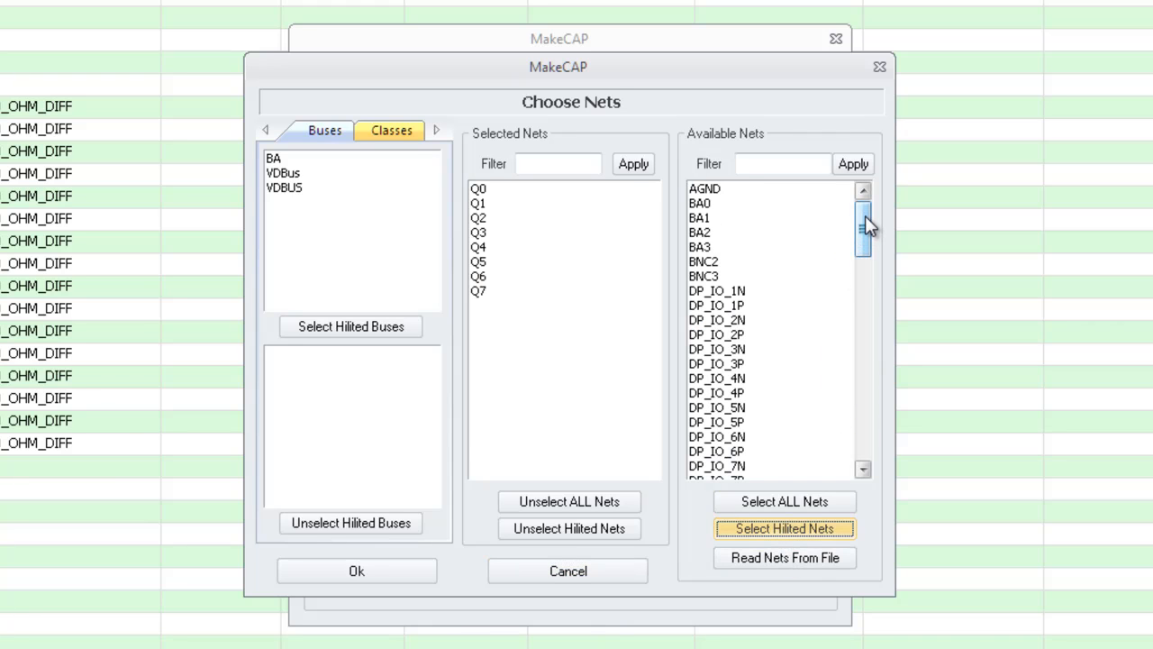
# Filter the available nets with G* and add GAIN, GND and GND_EARTH
pyautogui.moveTo(865, 215); pyautogui.dragTo(863, 184)
pyautogui.click(760, 163)
pyautogui.write('G*')
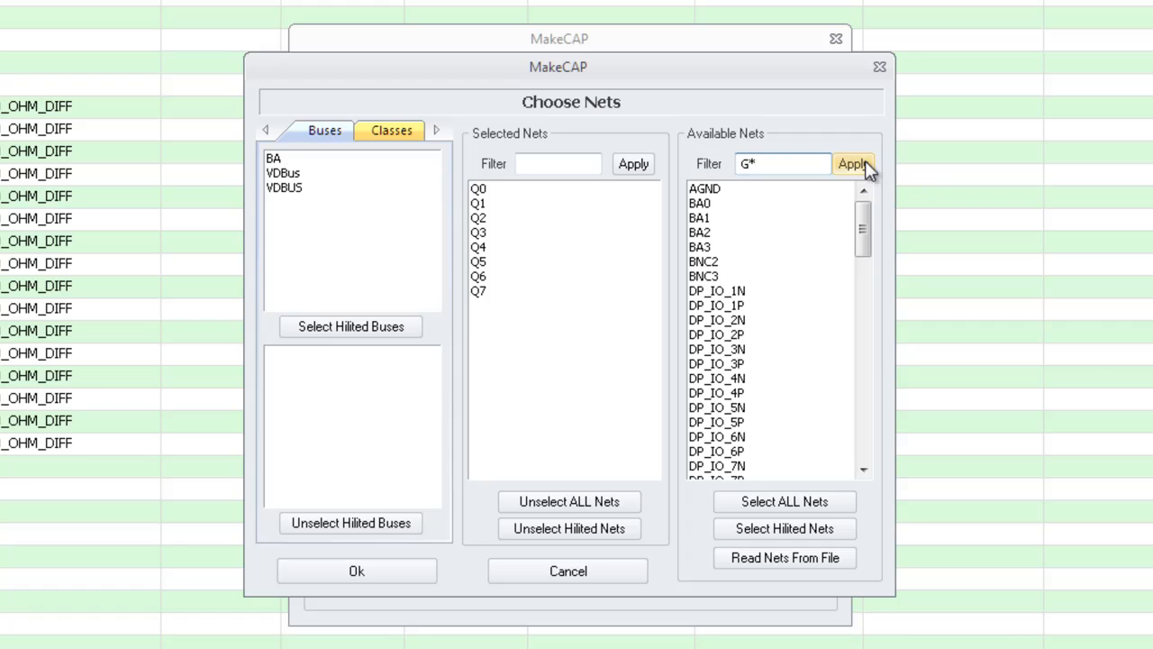
pyautogui.click(860, 163)
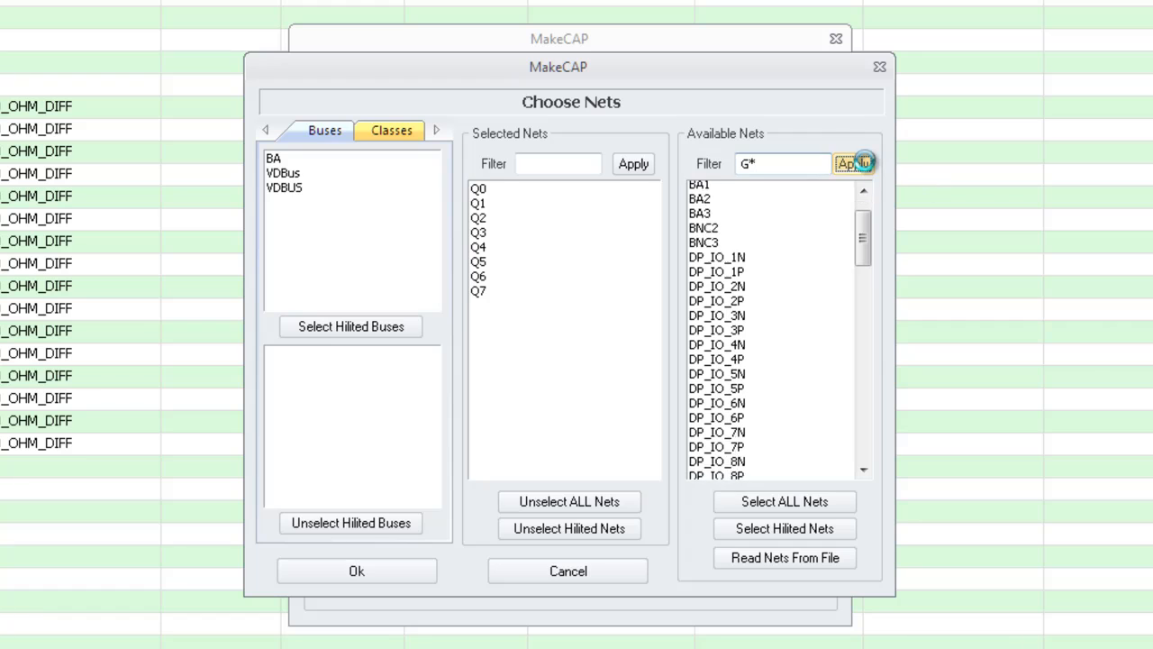
pyautogui.click(784, 532)
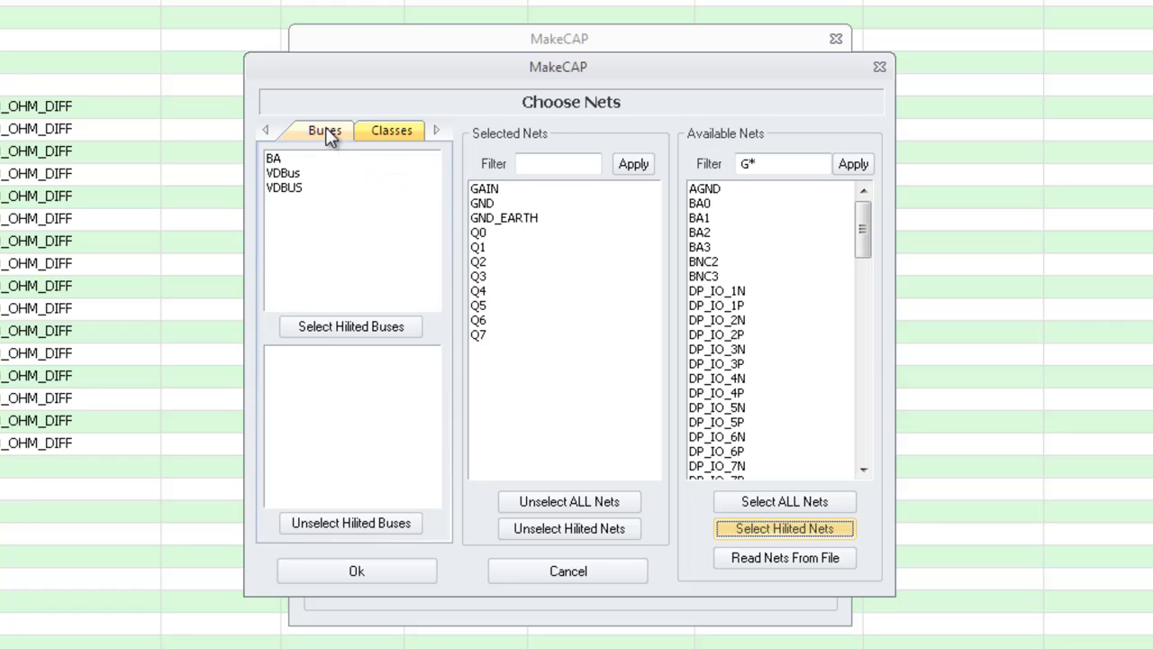
# Add all nets of bus BA to the Choose Nets selection
pyautogui.click(396, 132)
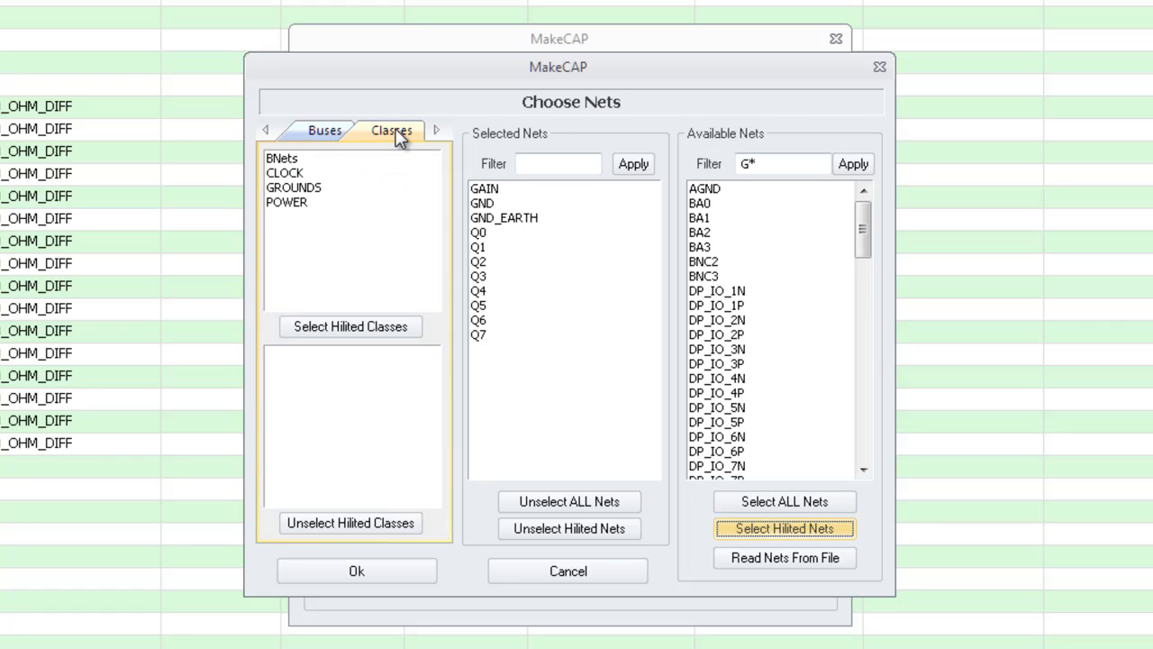
pyautogui.click(327, 132)
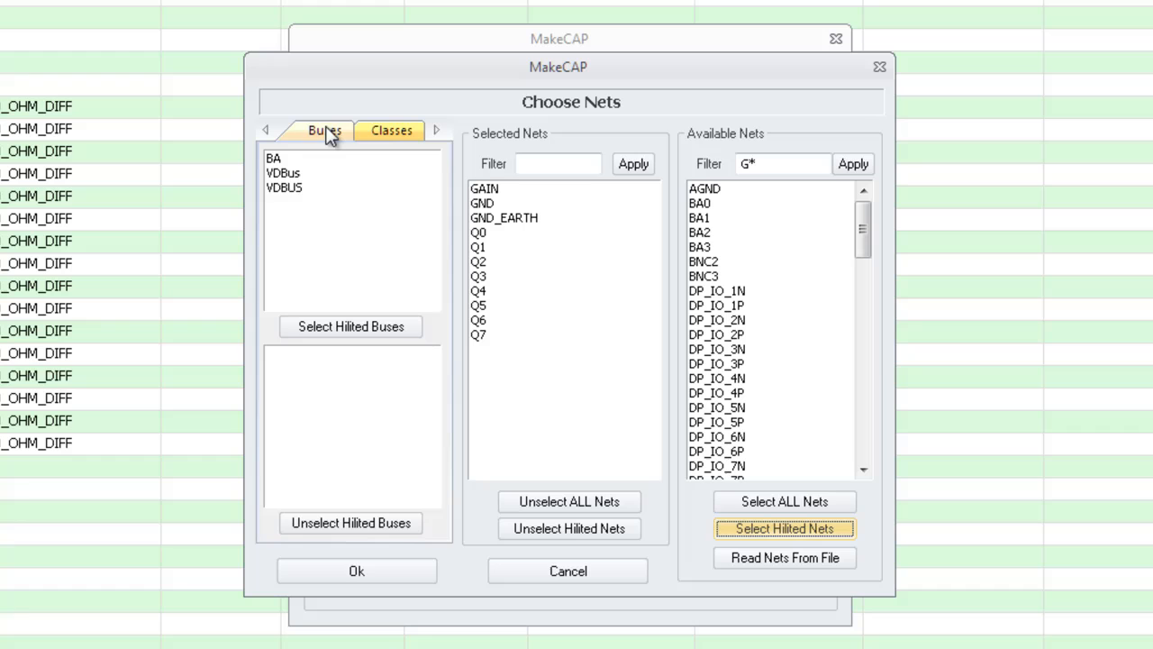
pyautogui.click(273, 160)
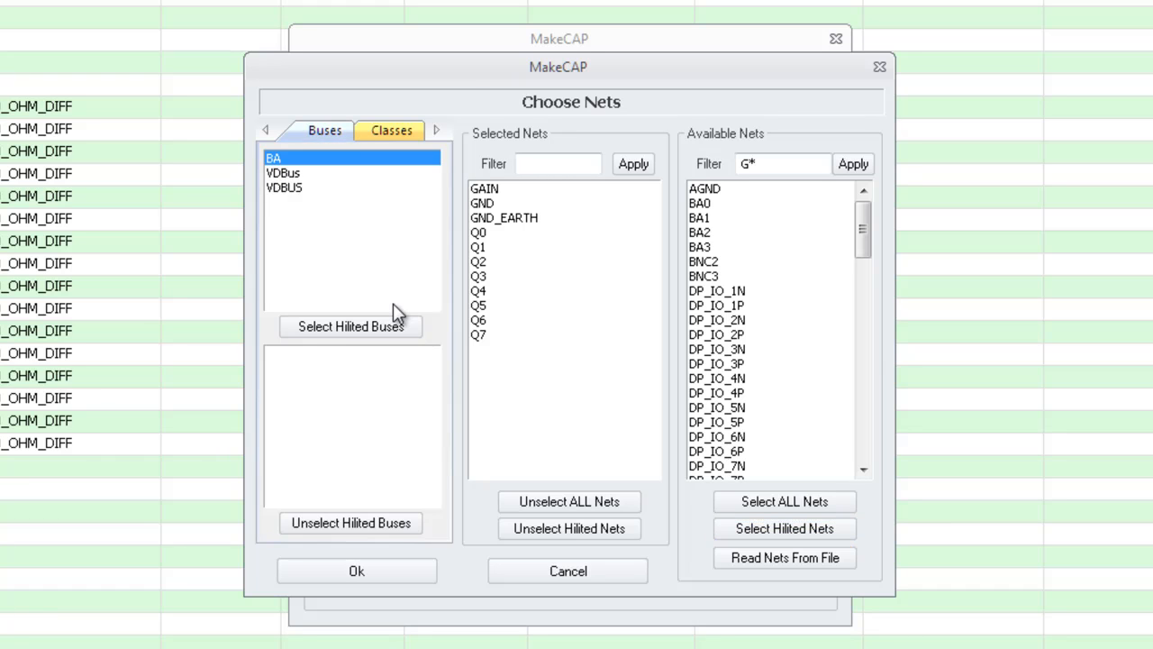
pyautogui.click(354, 329)
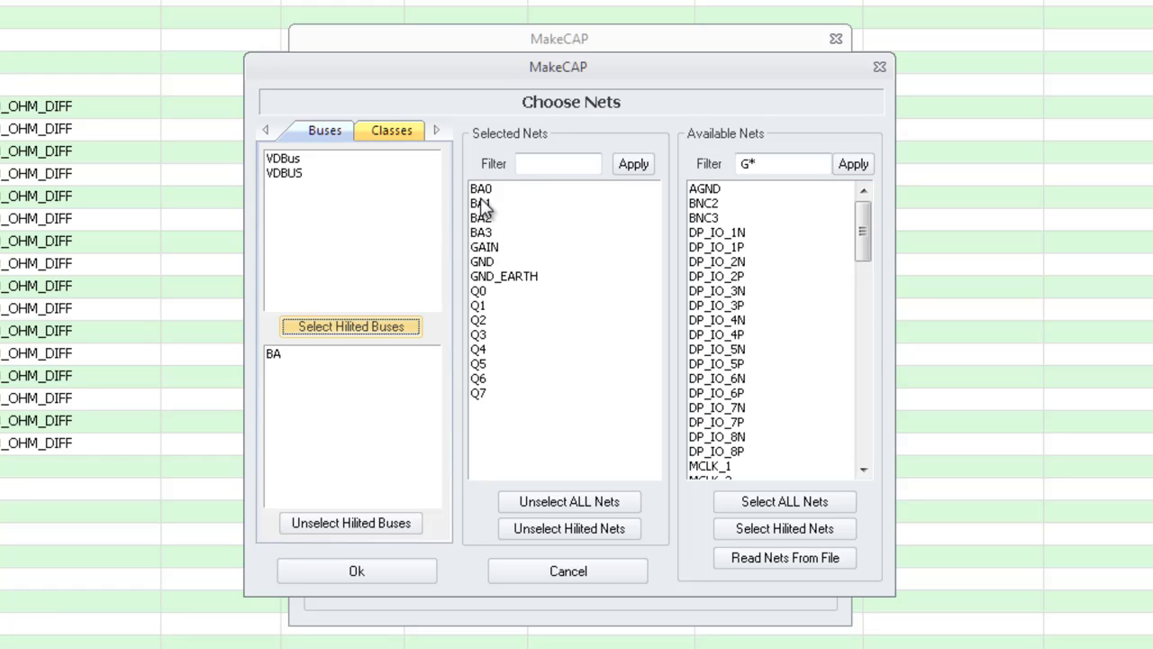
# Add all nets of the BNets class to the selection
pyautogui.click(393, 130)
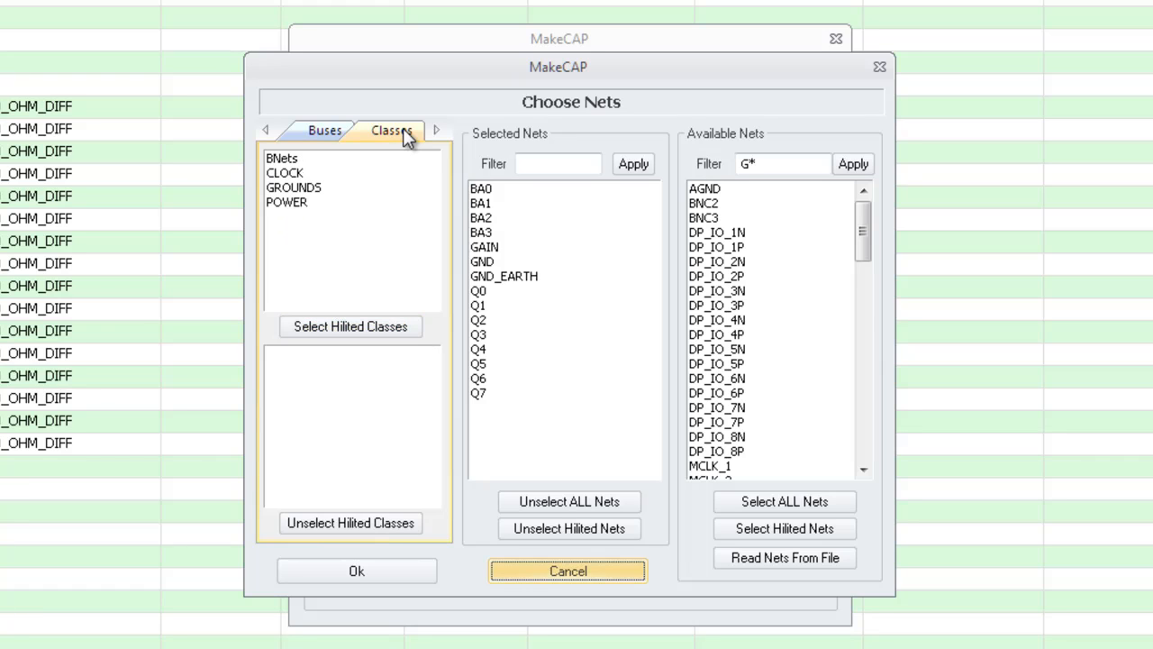
pyautogui.click(289, 163)
pyautogui.click(357, 333)
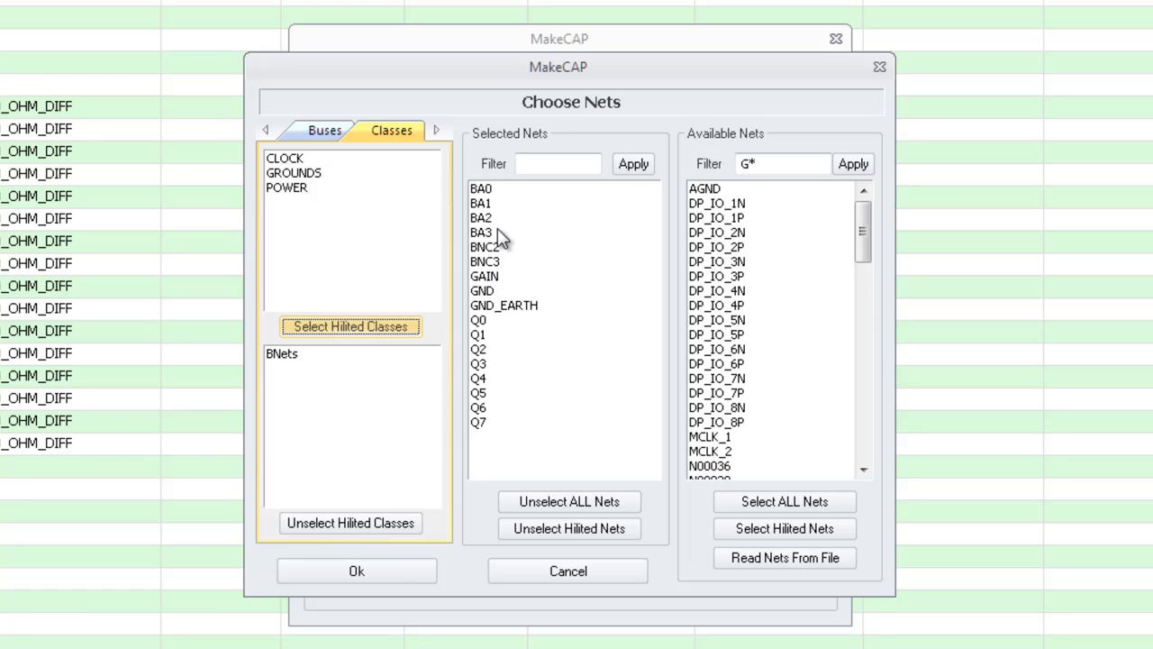
# Remove bus BA's nets from the selection, keeping BNC2, BNC3 and the others
pyautogui.click(330, 132)
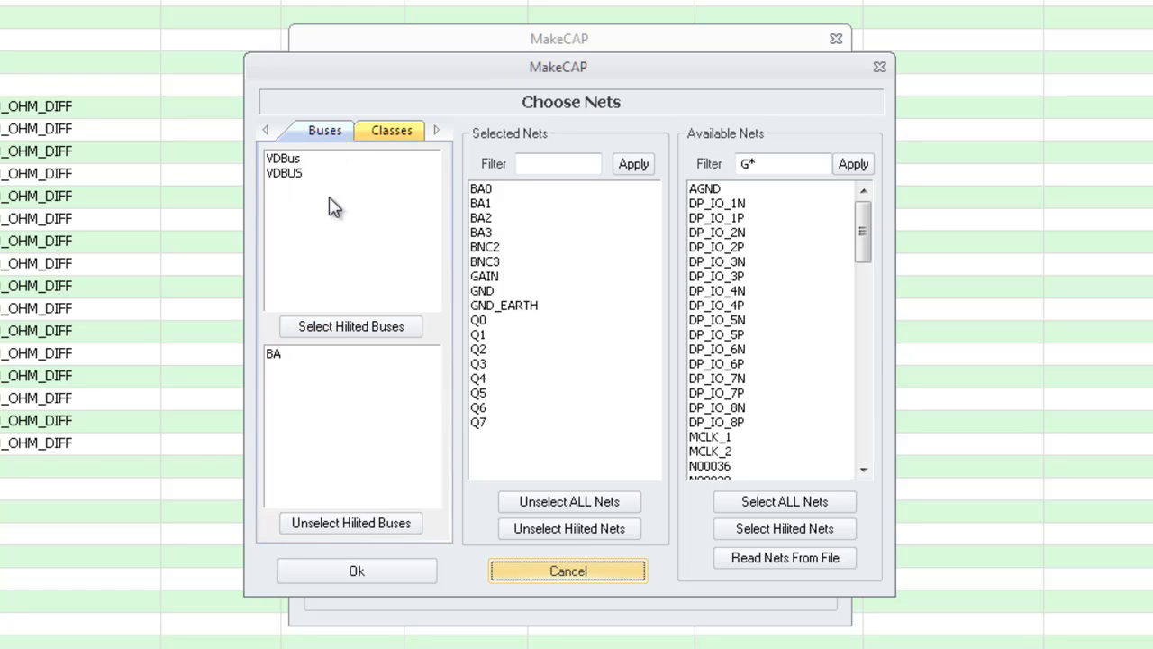
pyautogui.click(283, 356)
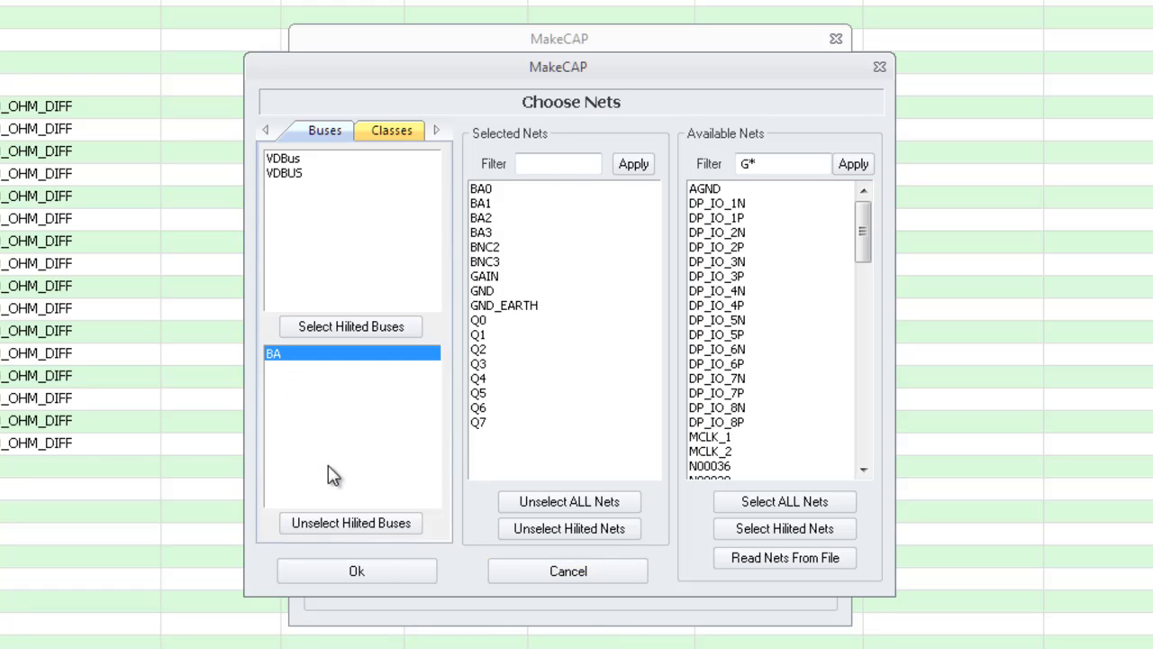
pyautogui.click(360, 525)
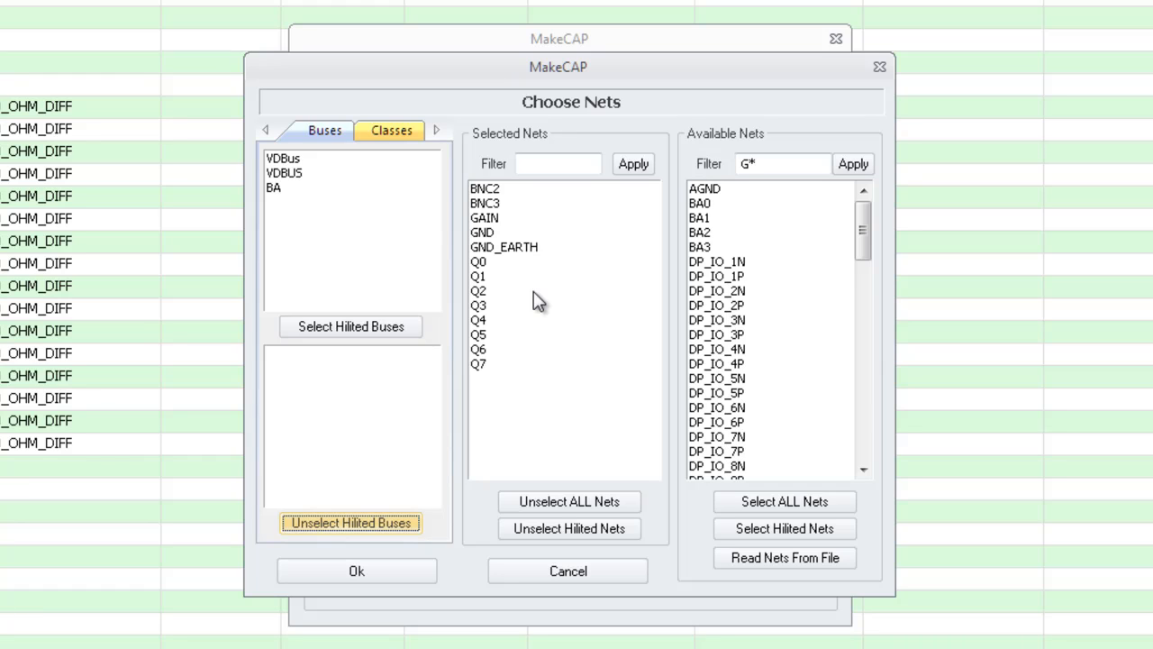
# Confirm the thirteen chosen nets and set their minimum line width to 10 mil
pyautogui.click(370, 574)
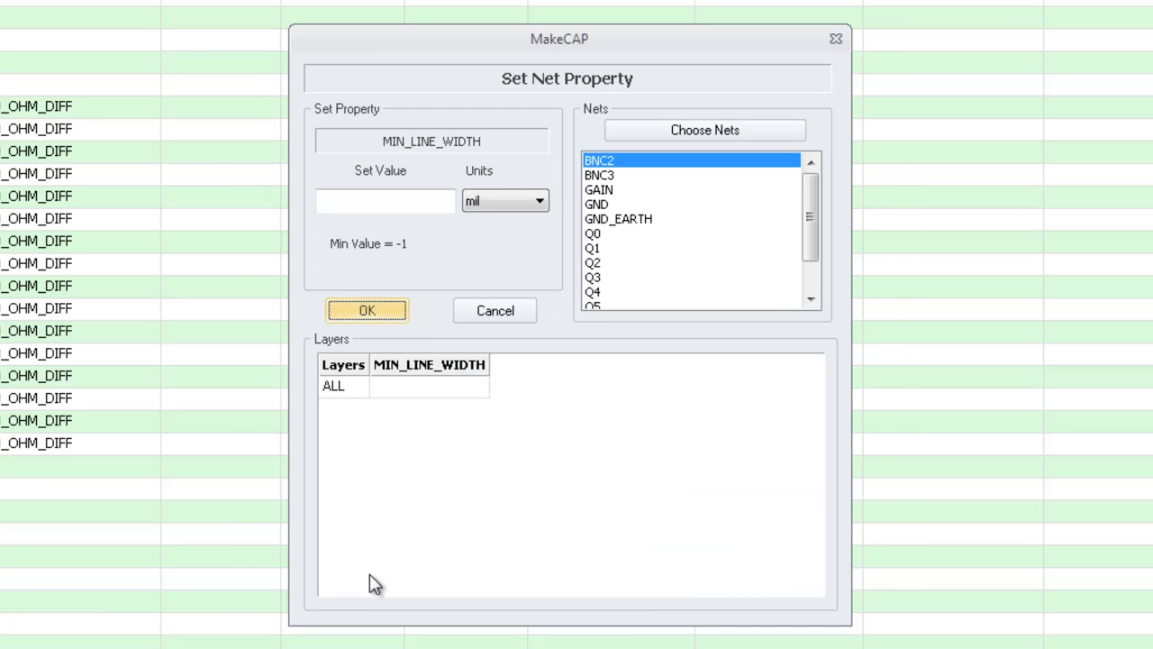
pyautogui.click(422, 204)
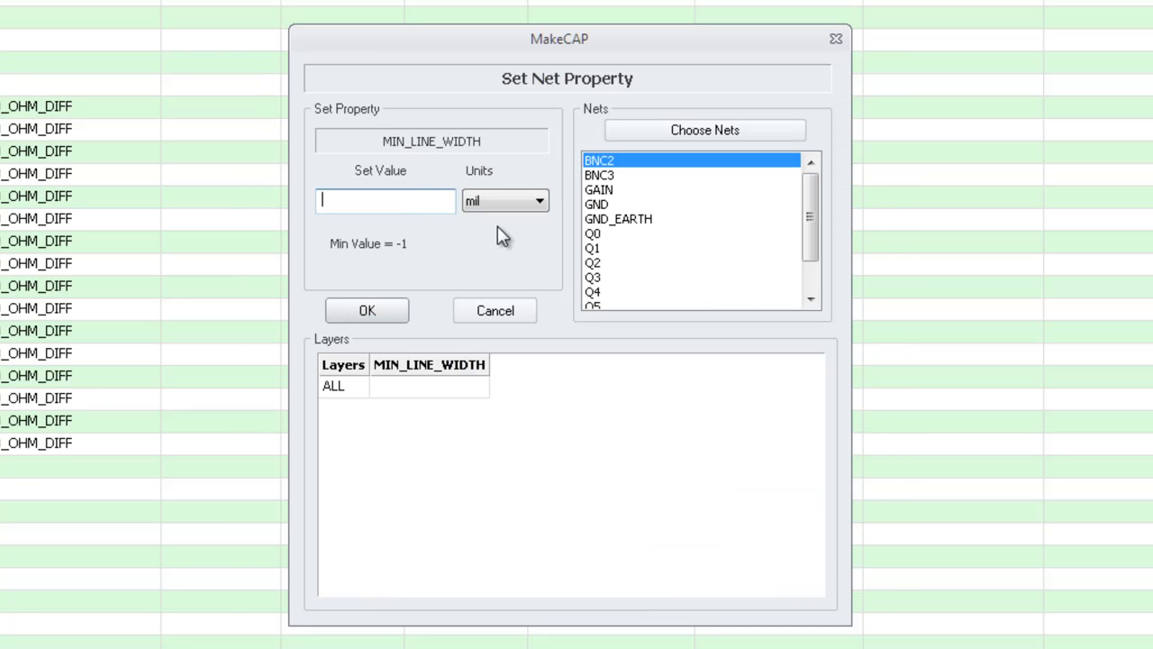
pyautogui.write('10')
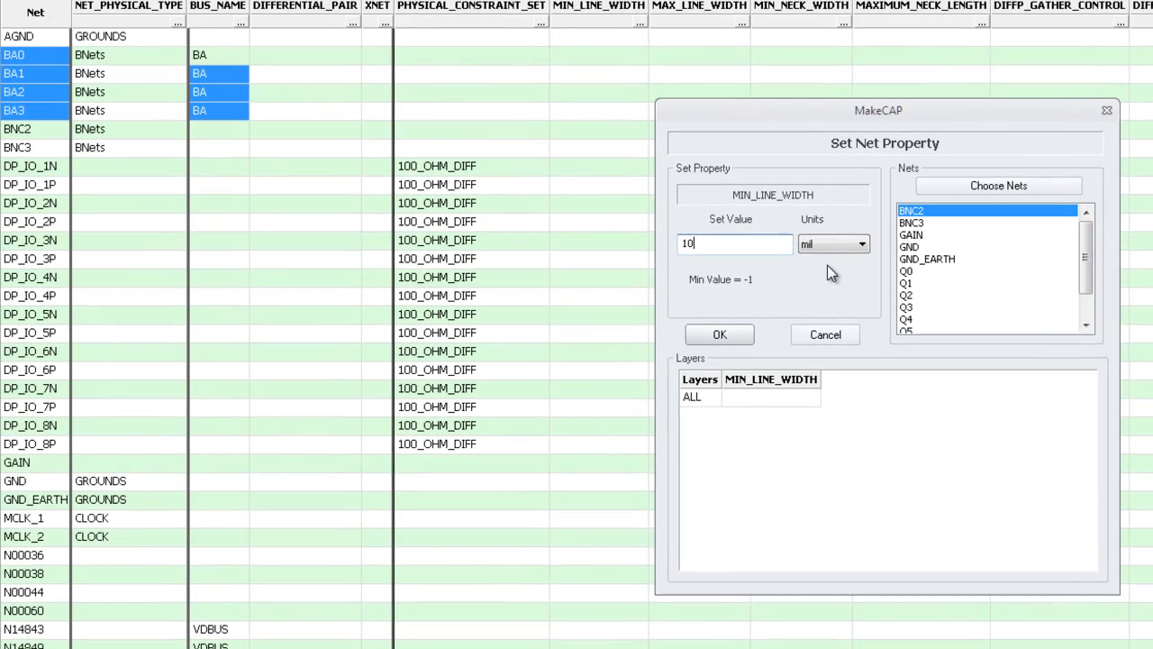
pyautogui.click(726, 334)
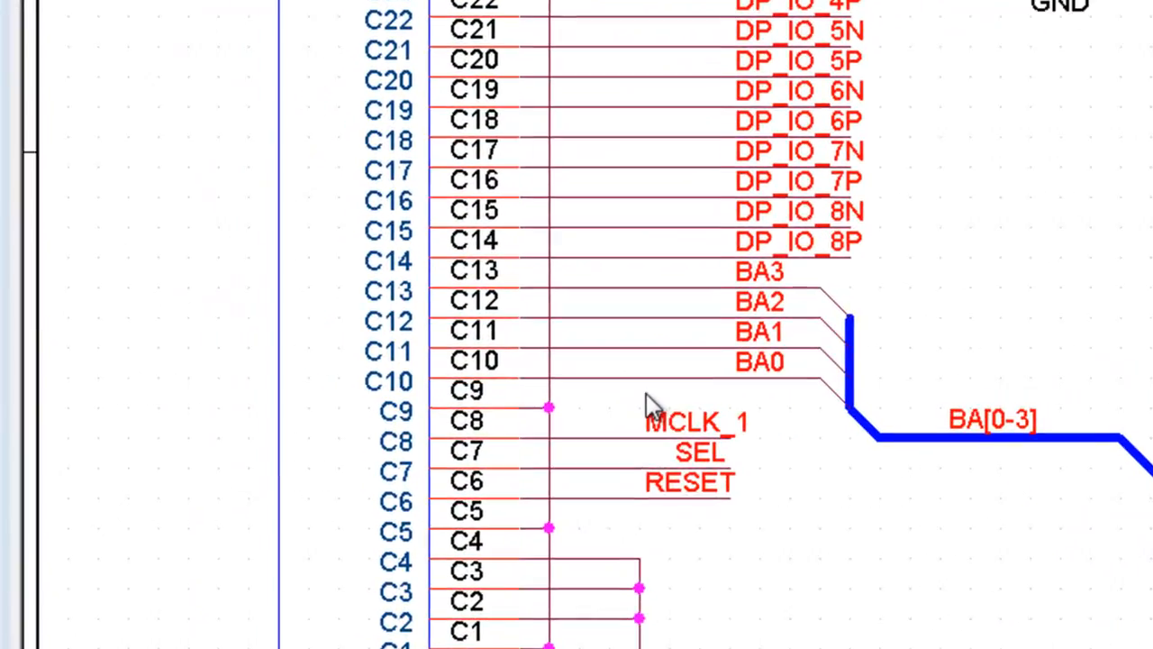
# Box-select the BA0–BA3 wires and labels, then open their PROPAGATION_DELAY property
pyautogui.moveTo(322, 389); pyautogui.dragTo(358, 356)
pyautogui.moveTo(487, 439); pyautogui.dragTo(511, 403)
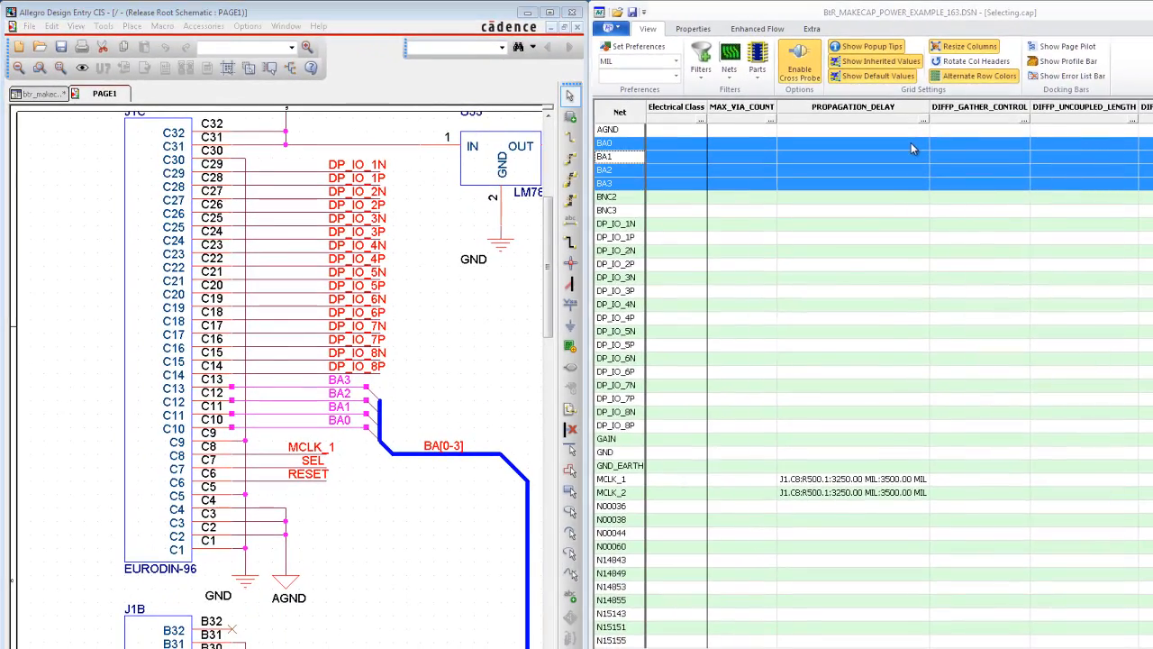
pyautogui.doubleClick(911, 143)
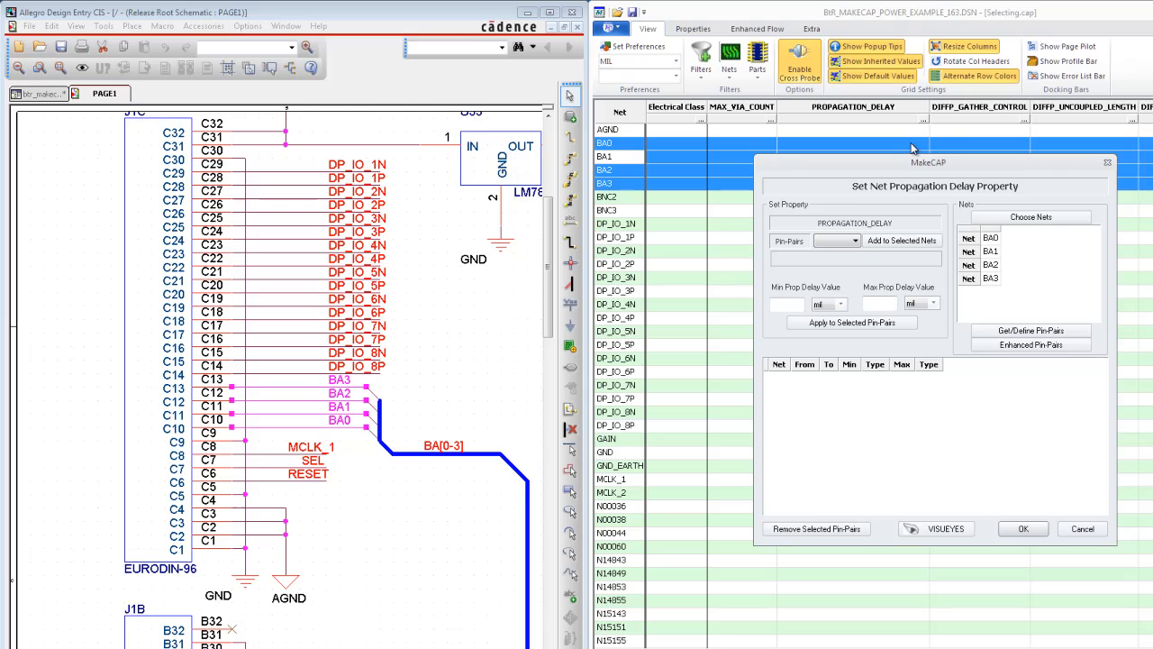